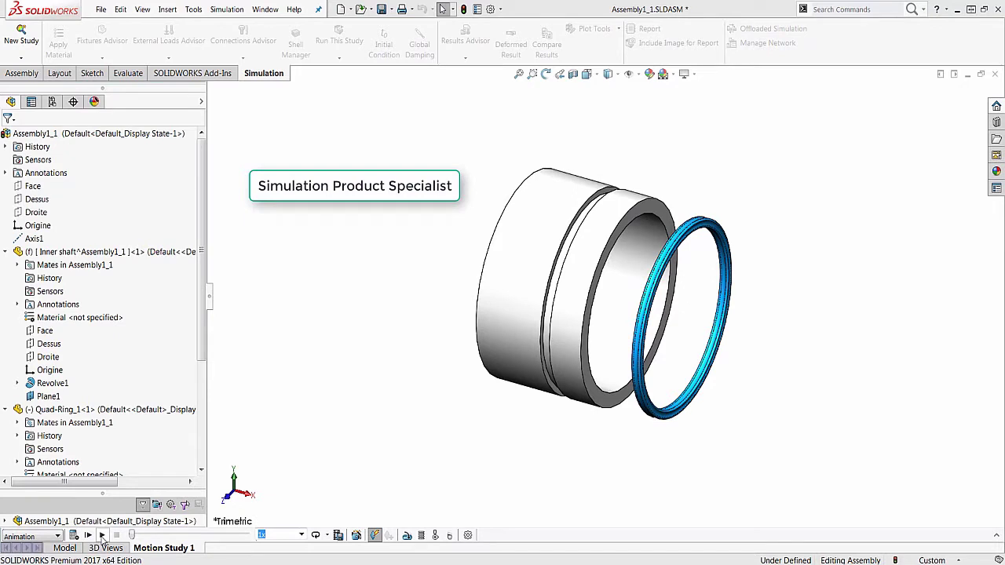
Play Motion Study 1 to animate the quad-ring sliding onto the inner shaft.
click(102, 535)
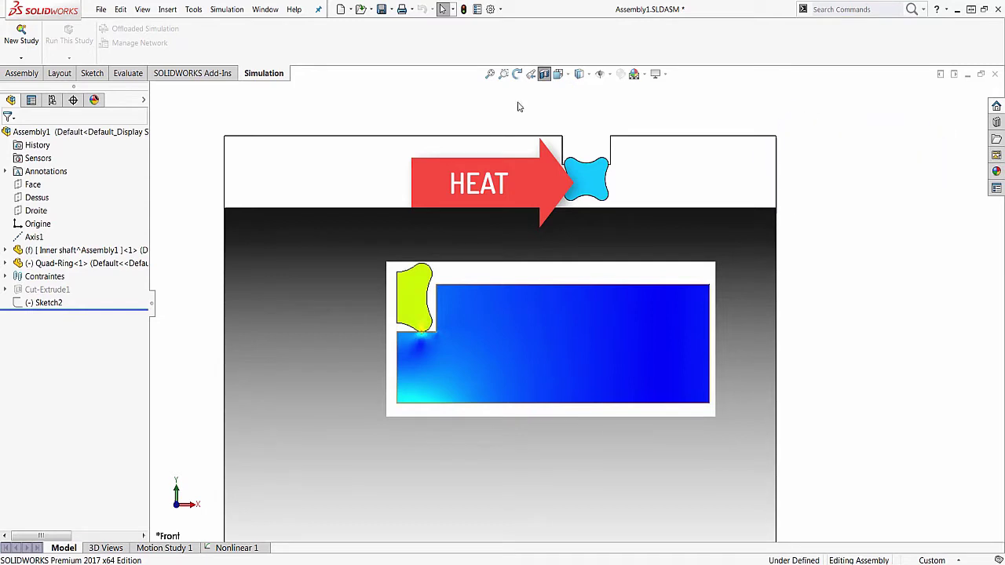
Activate the Simulation configuration, zoom to fit, turn off the section view, and orbit to 3D.
click(53, 102)
click(11, 100)
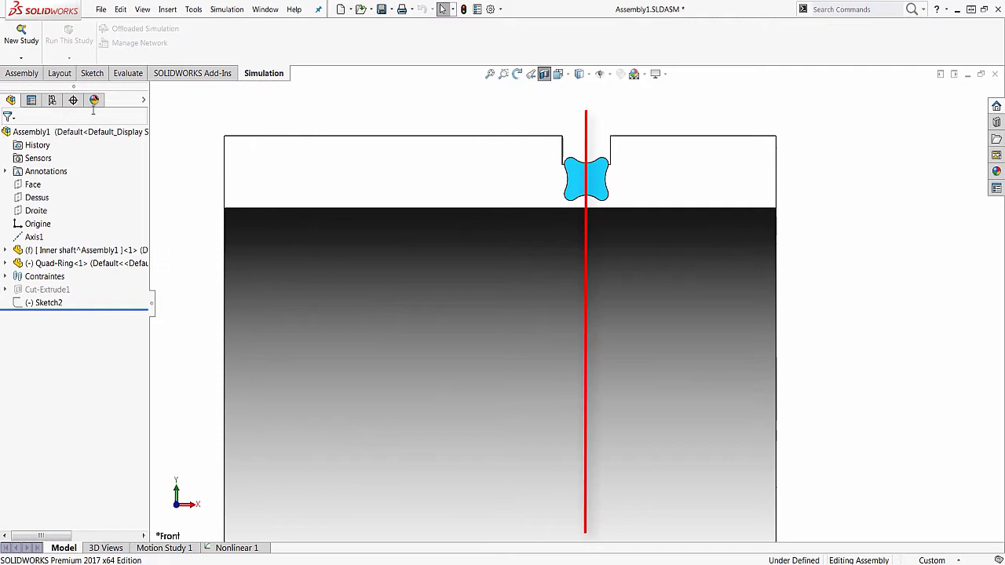
click(51, 100)
double_click(91, 167)
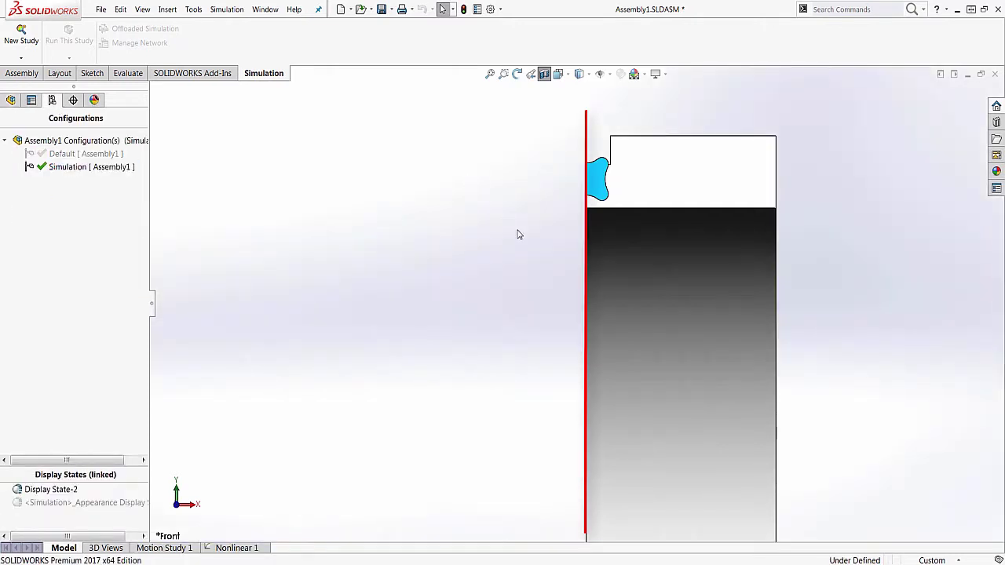
key(f)
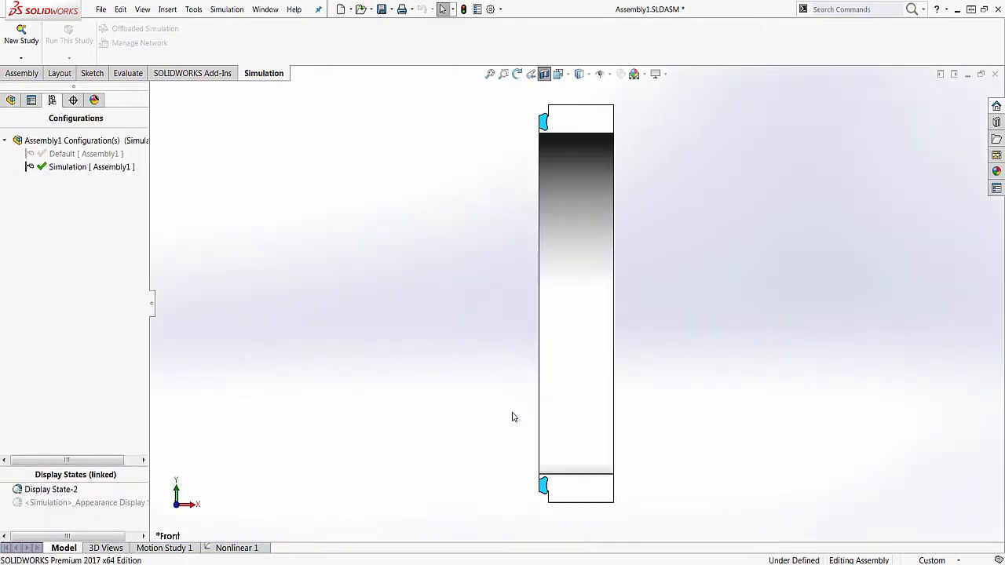
click(545, 76)
middle_drag(354, 218, 387, 264)
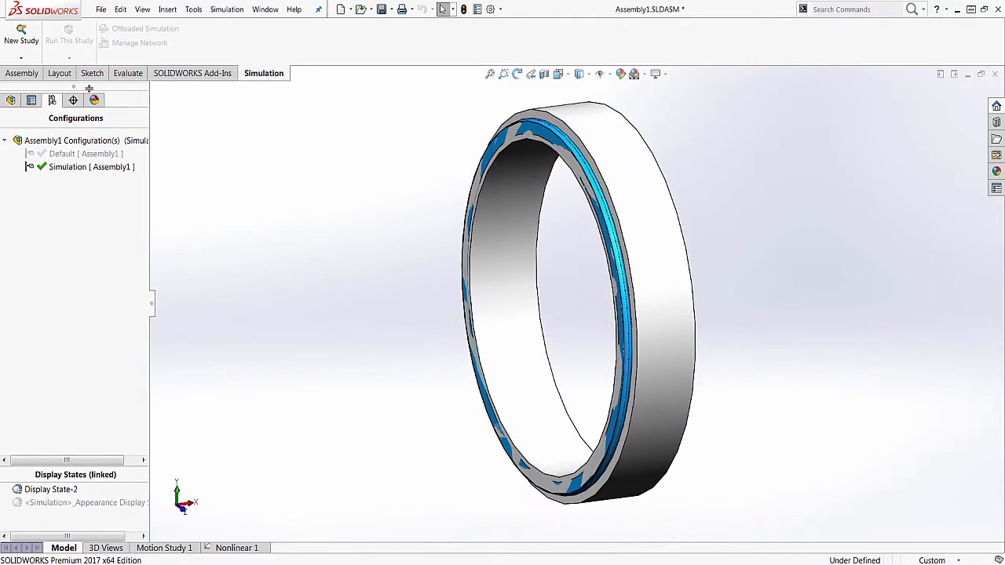
Create study Nonlinear 2 as 2D axi-symmetric, with the Face section plane and Axis1 as the axis.
click(22, 35)
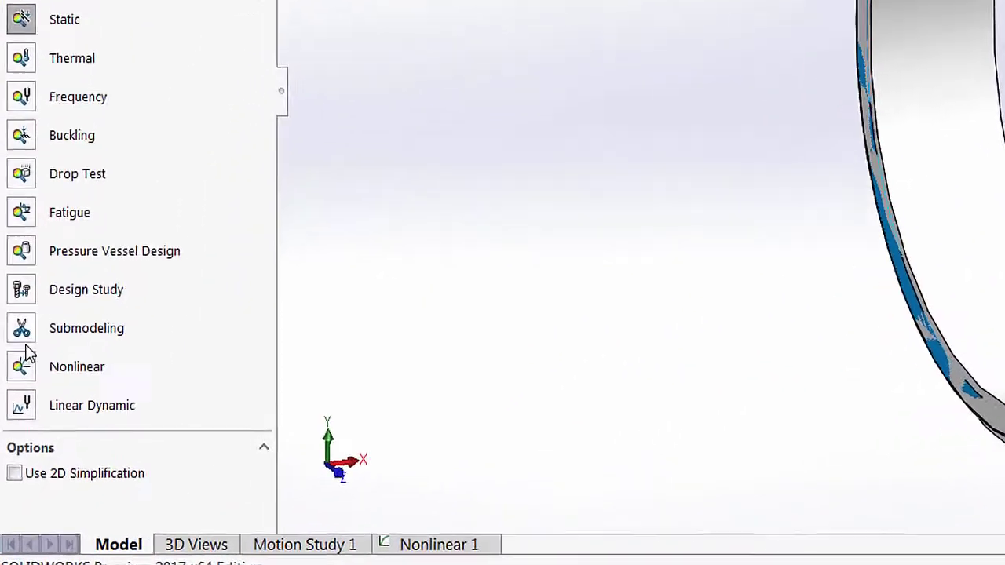
click(22, 363)
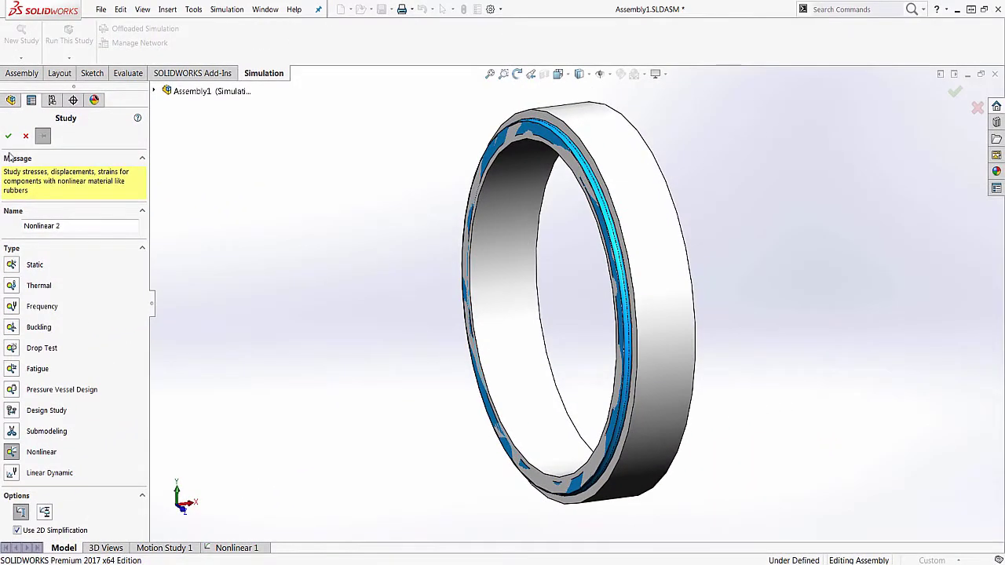
click(8, 136)
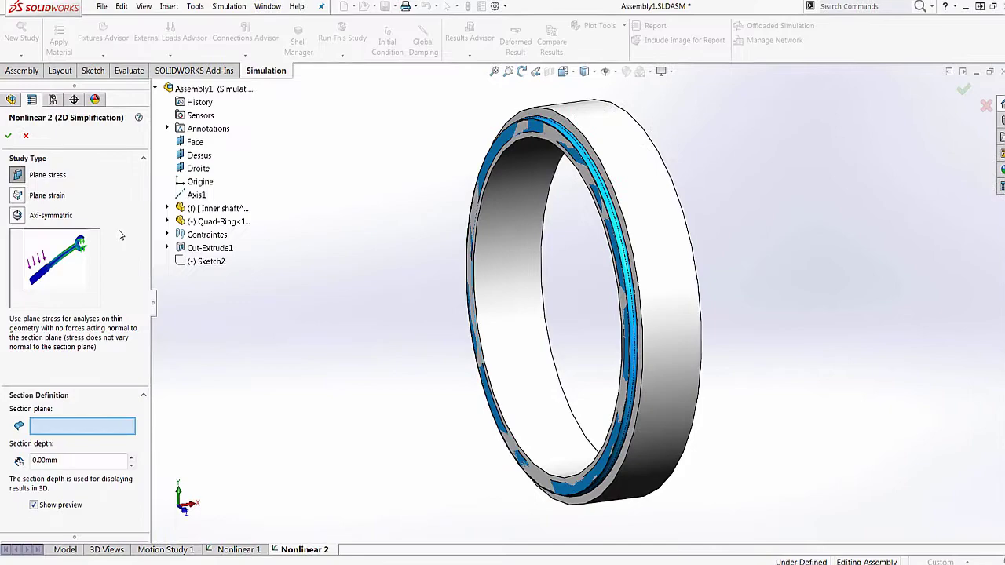
click(19, 217)
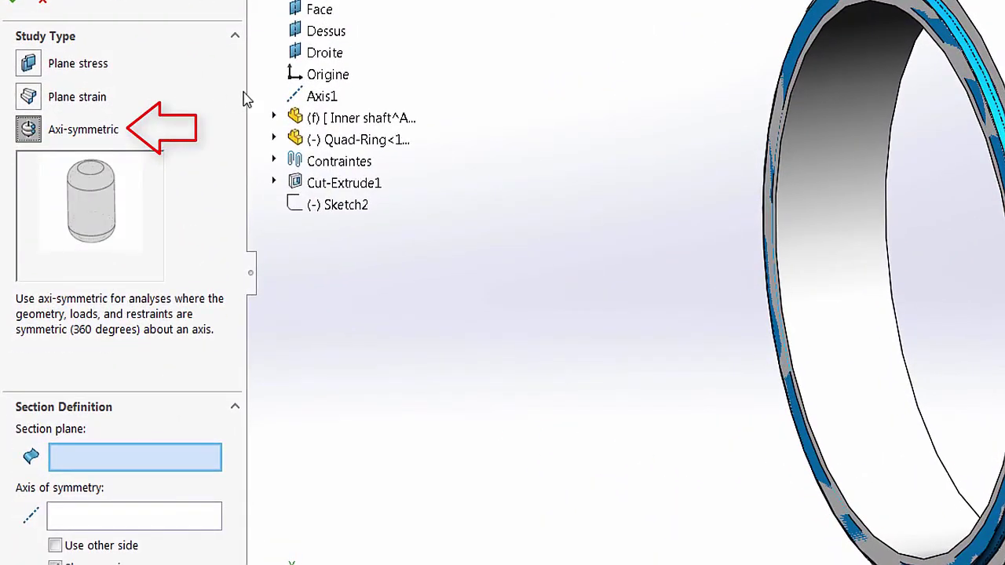
click(320, 9)
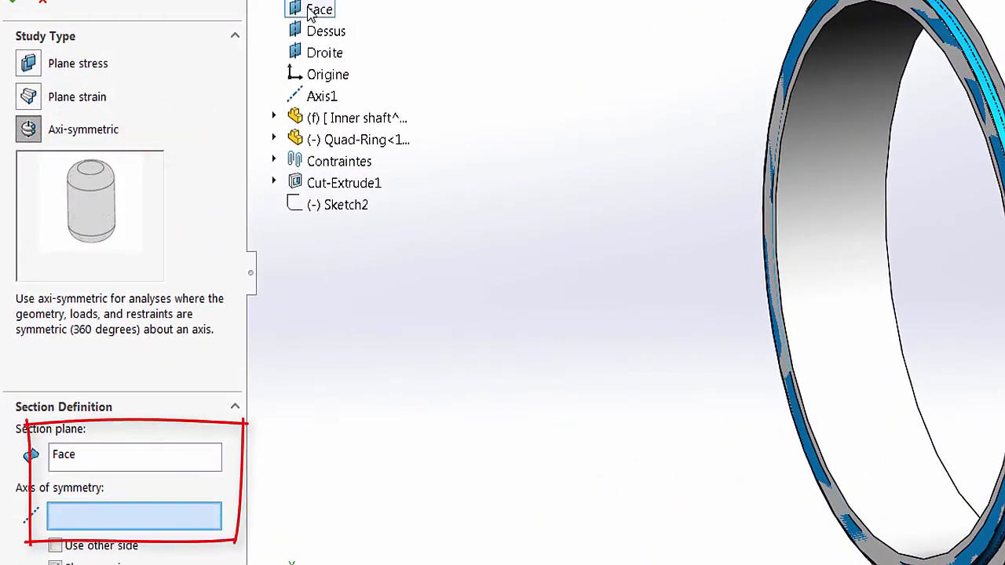
click(322, 96)
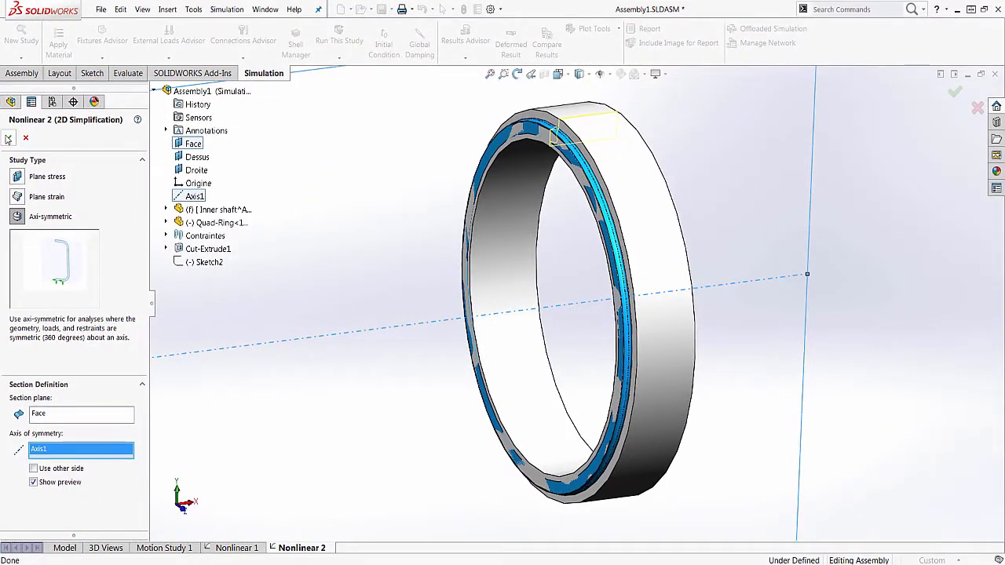
click(12, 1)
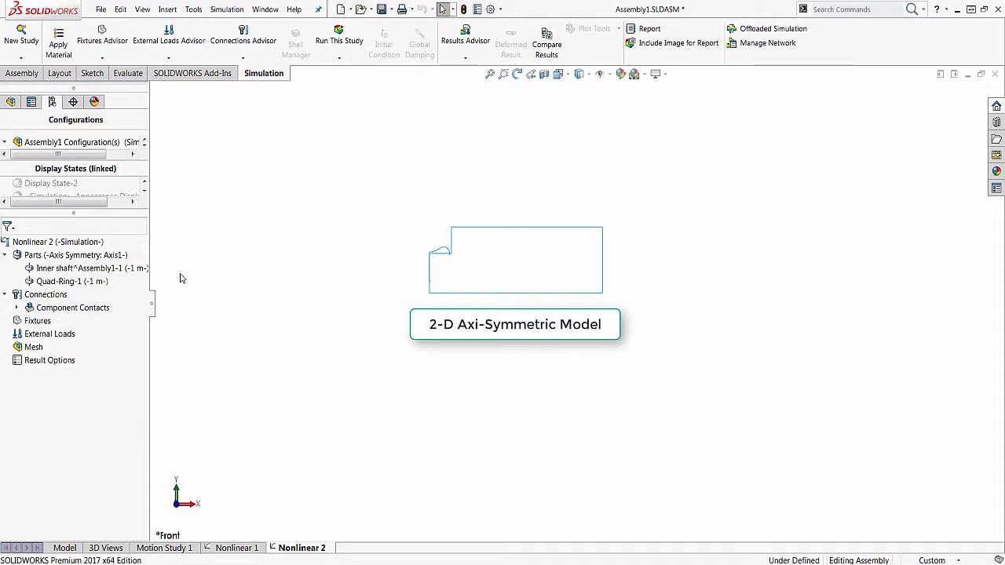
Apply the Rubber (Mooney-Rivlin) material from SimMaterials > Assembly1 to the quad-ring.
right_click(137, 268)
click(150, 278)
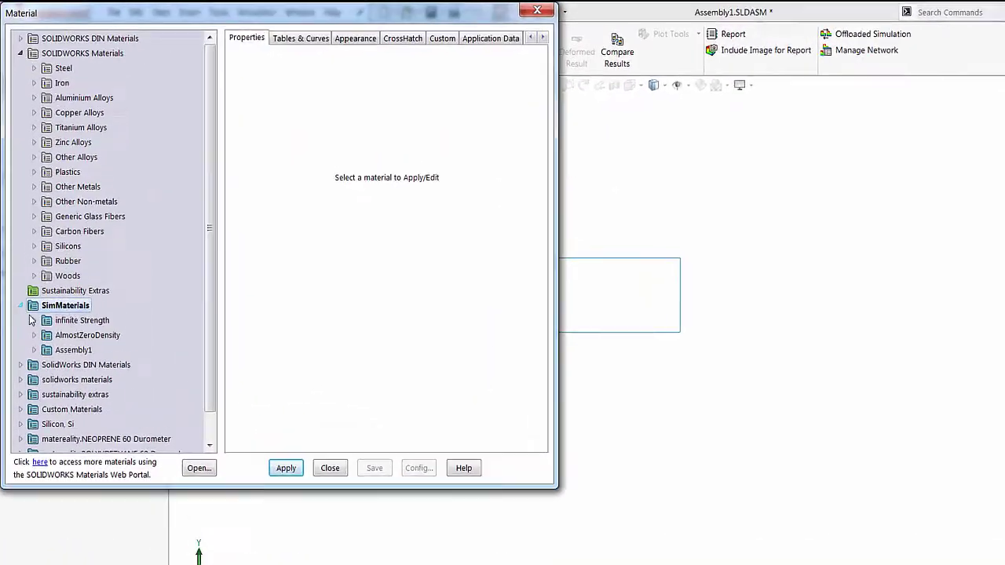
click(47, 484)
click(100, 540)
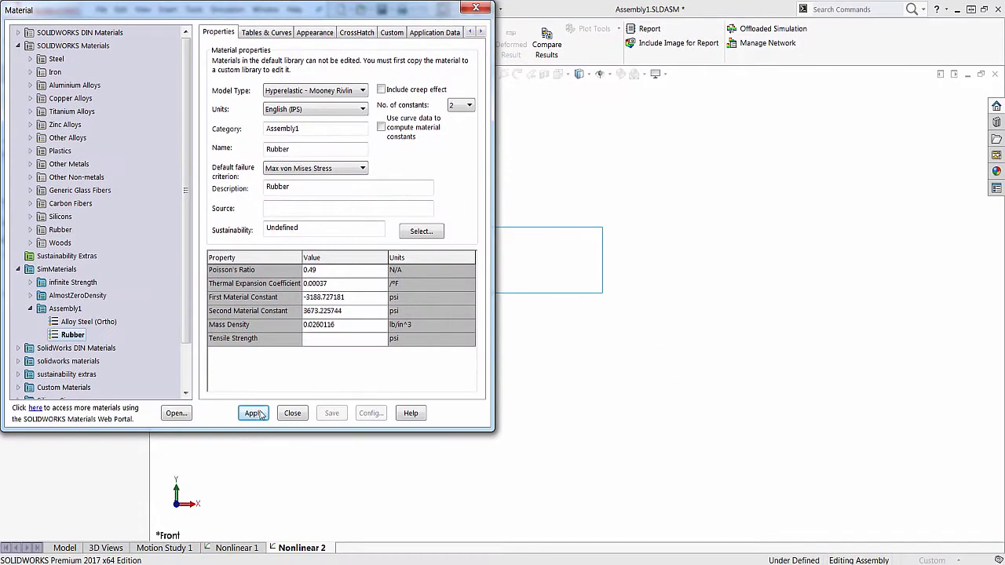
click(280, 415)
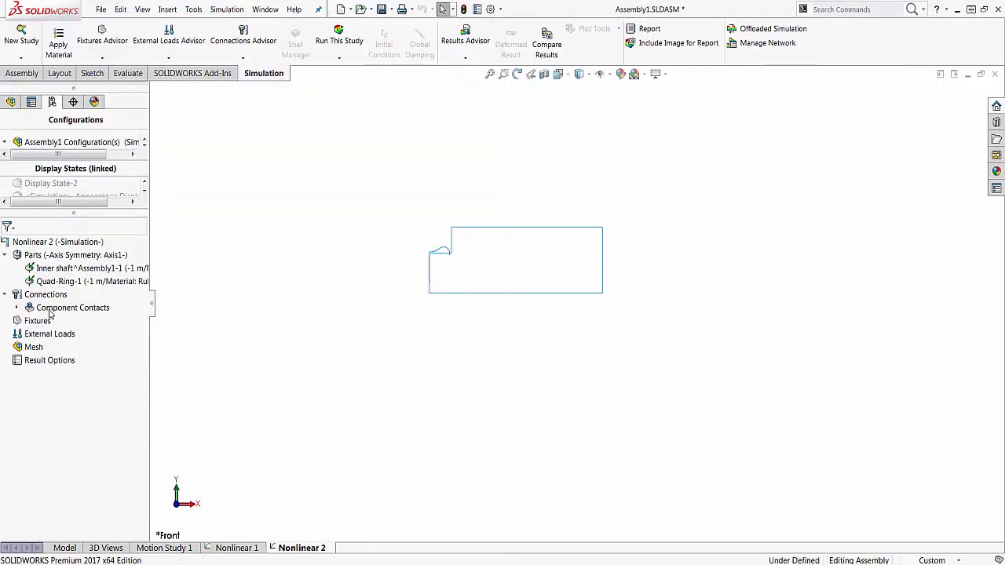
Start a contact set and select the ring's open loop, keeping only its two curved edges in Set 1.
right_click(36, 292)
click(61, 305)
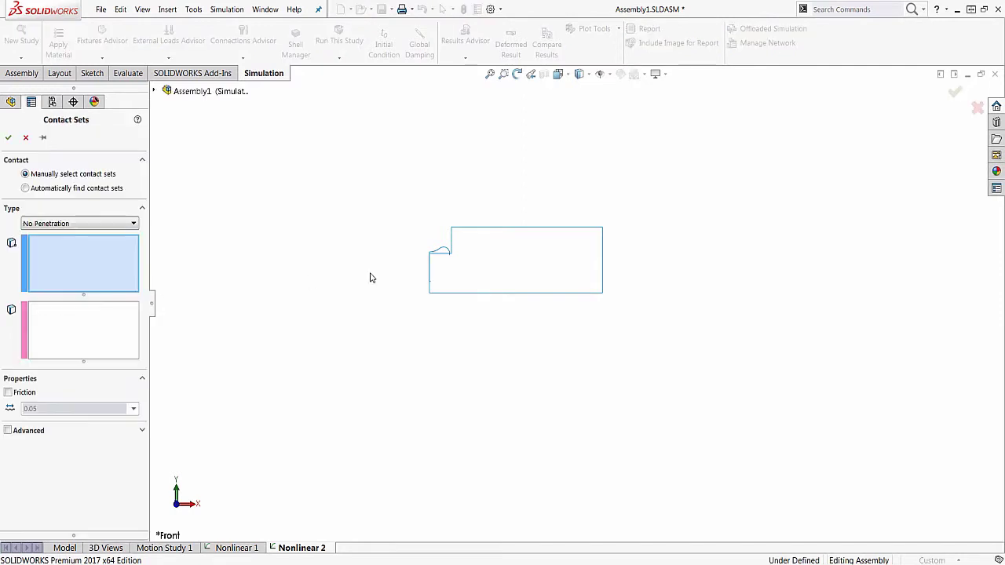
right_click(440, 253)
click(489, 400)
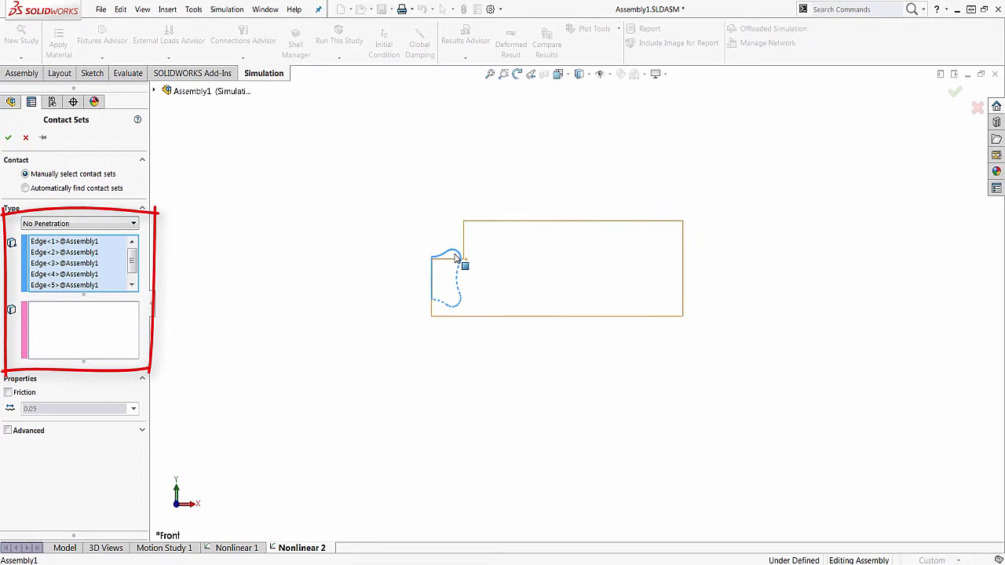
scroll(579, 386, down, 5)
scroll(359, 224, up, 2)
click(78, 246)
click(85, 253)
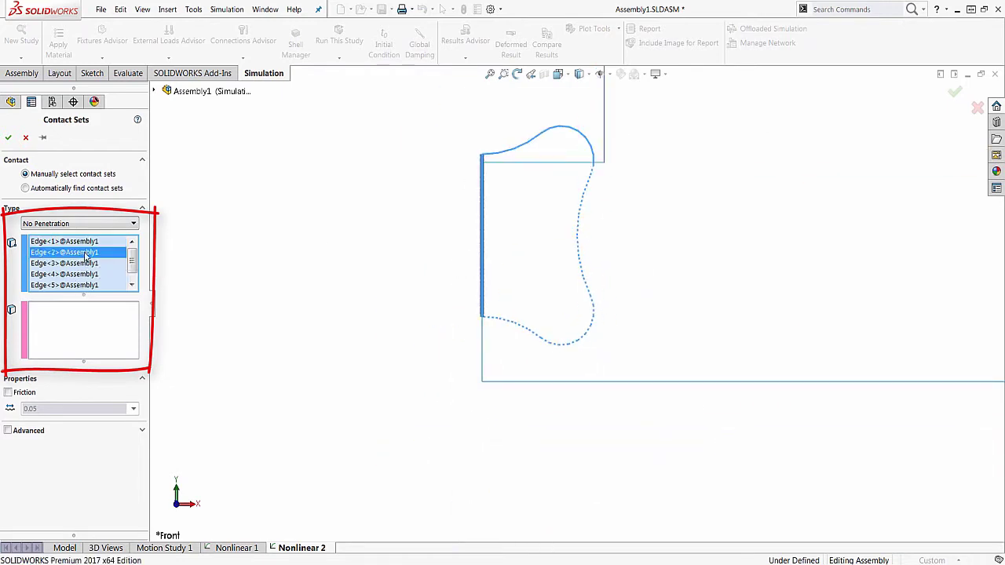
key(Delete)
click(578, 135)
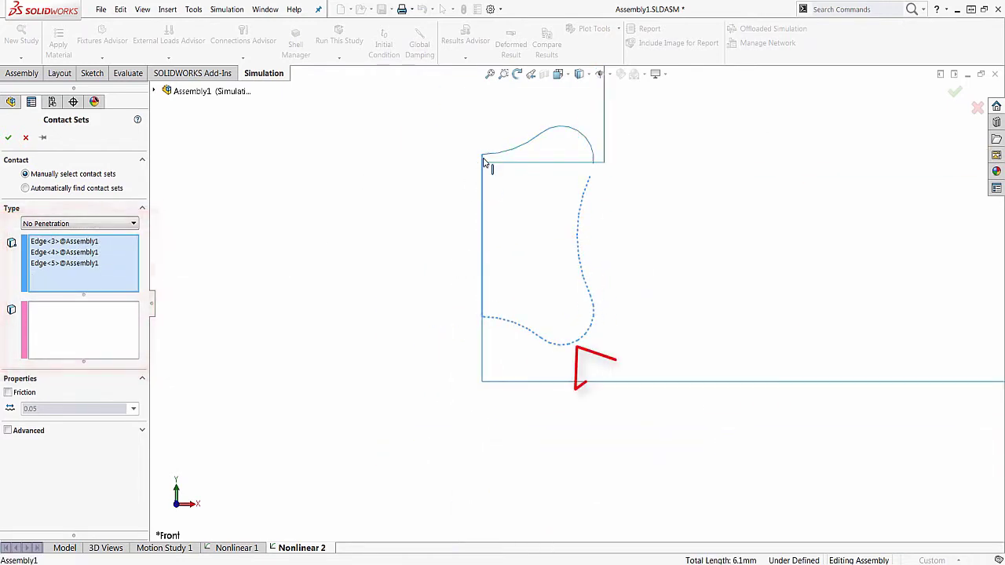
click(64, 263)
key(Delete)
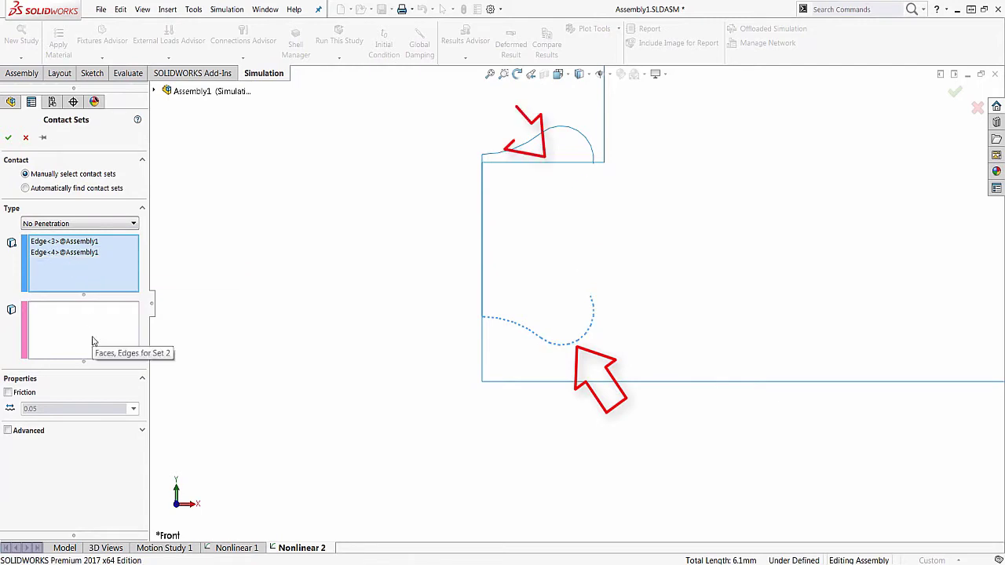
Add the groove's top and right side edges as Set 2 and confirm the contact set.
click(82, 330)
click(598, 162)
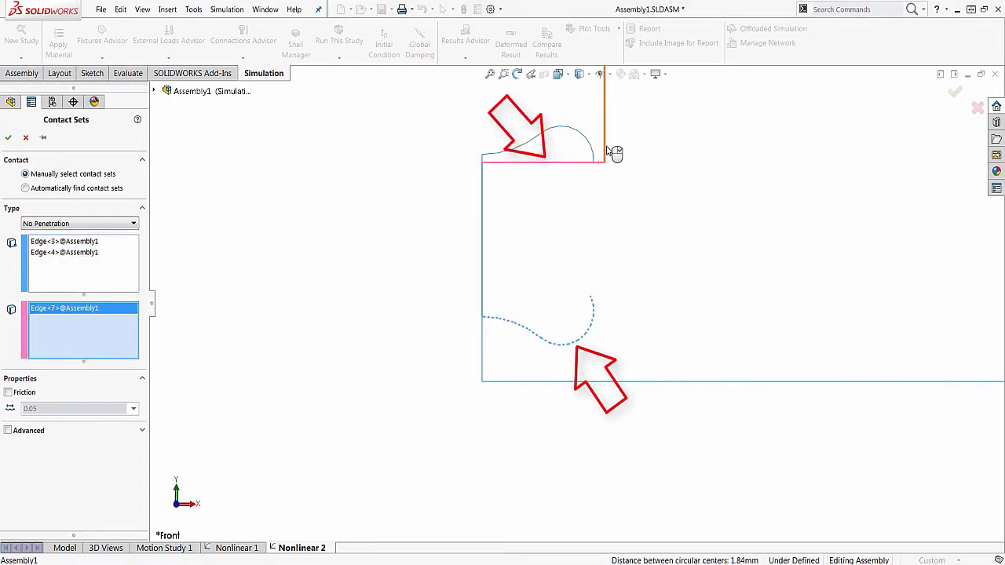
click(604, 118)
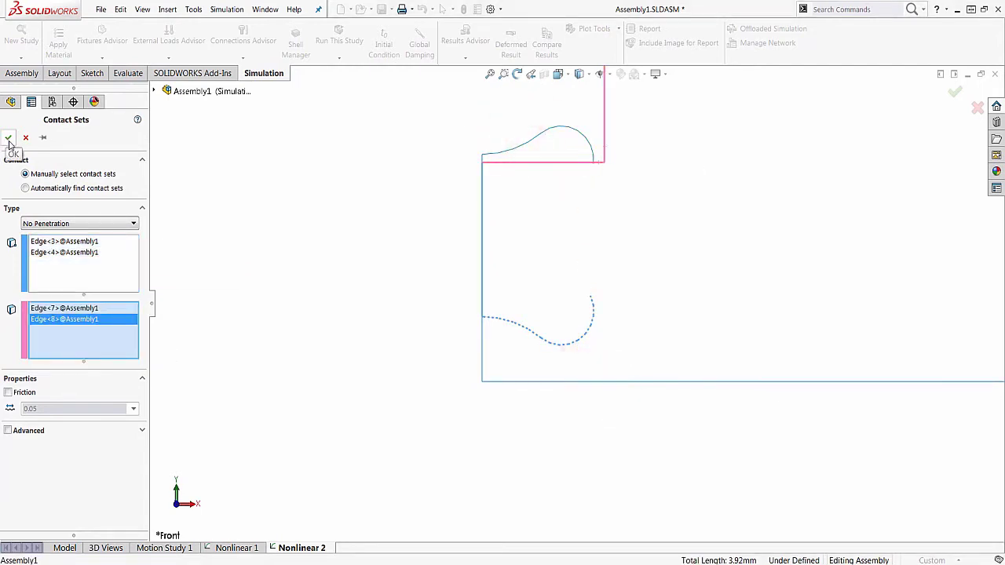
click(8, 138)
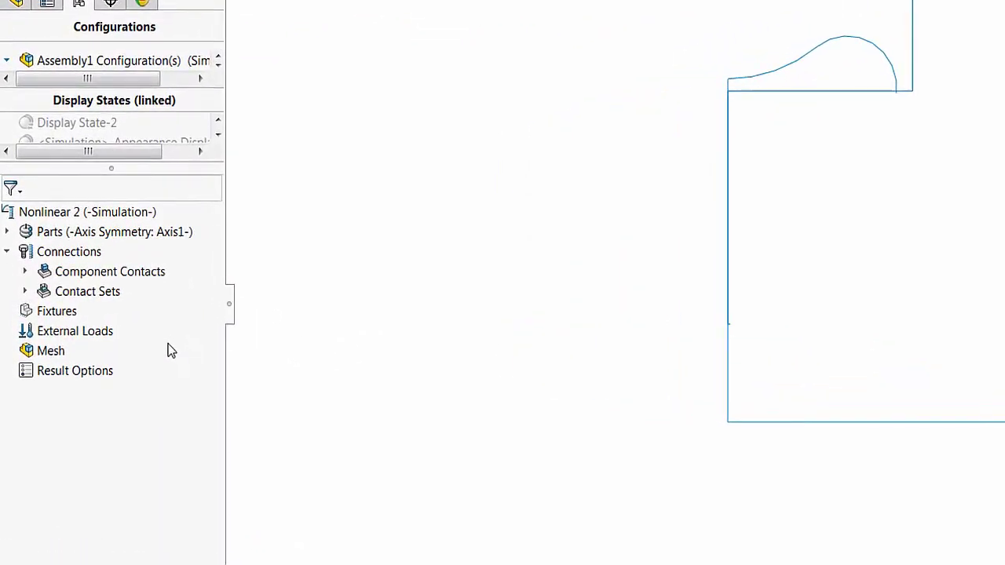
Suppress the bonded Global Contact under Connections.
click(26, 292)
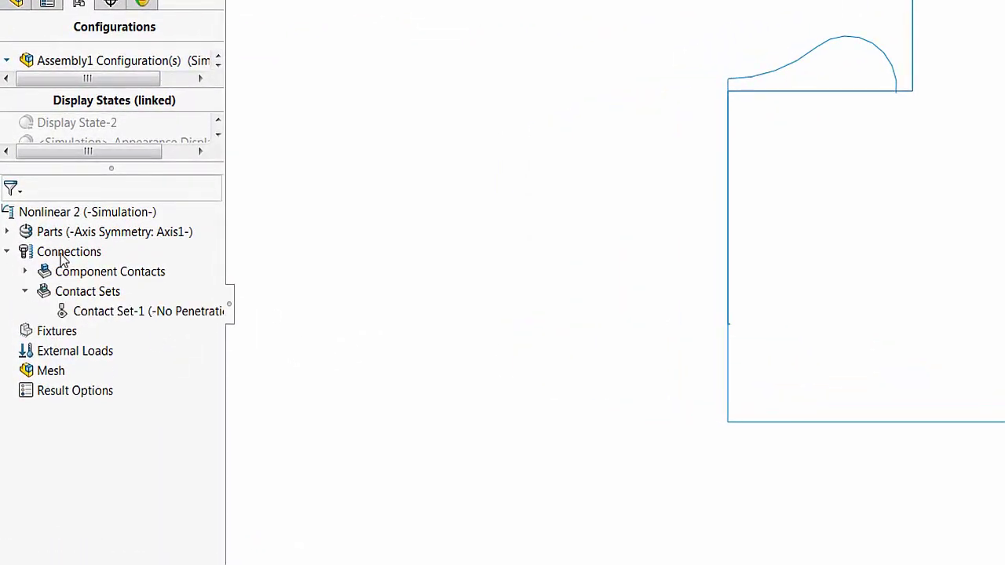
click(25, 272)
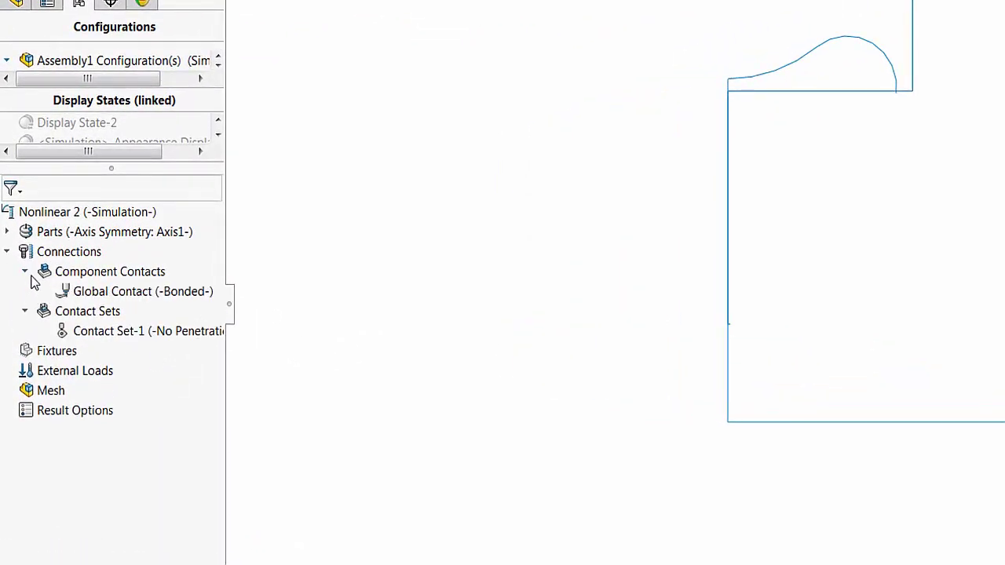
right_click(107, 298)
click(149, 311)
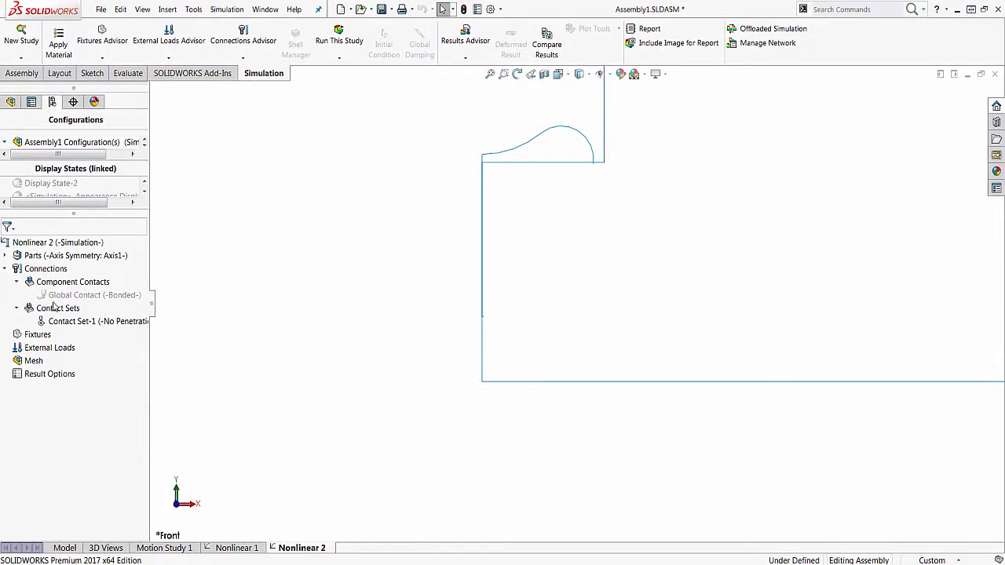
Define an Allow Penetration contact set pairing the upper and lower left edges.
right_click(52, 310)
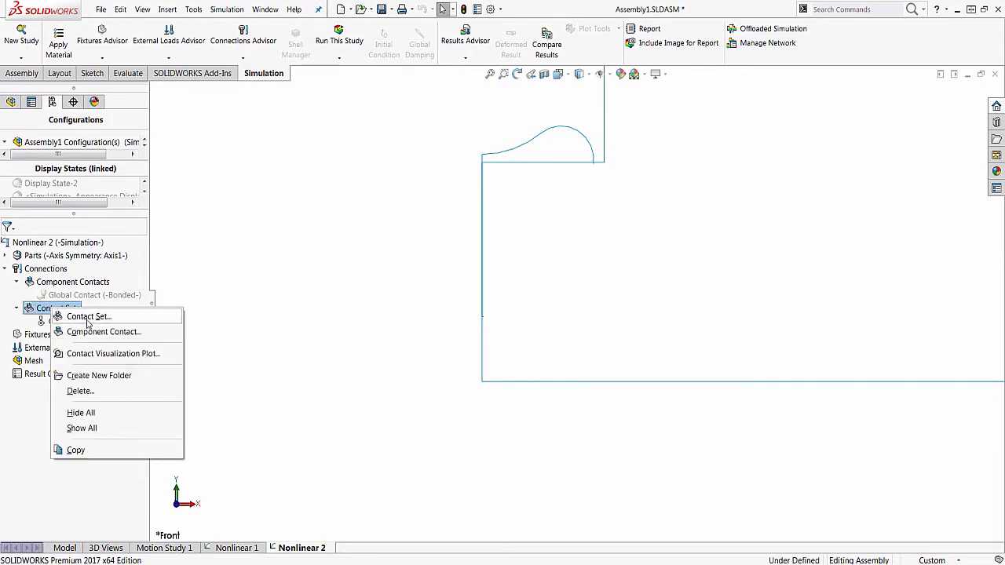
click(87, 318)
click(71, 224)
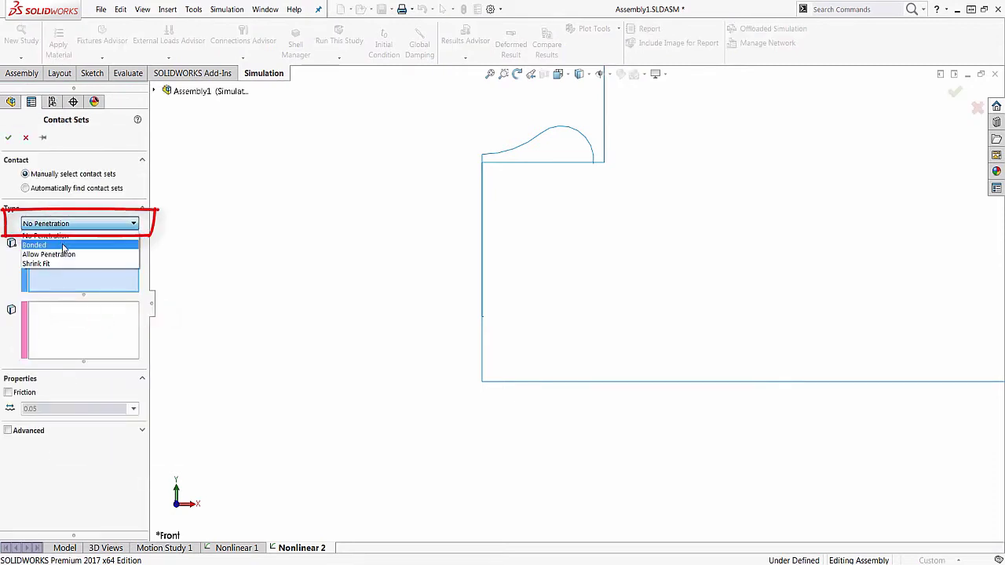
click(58, 253)
click(482, 166)
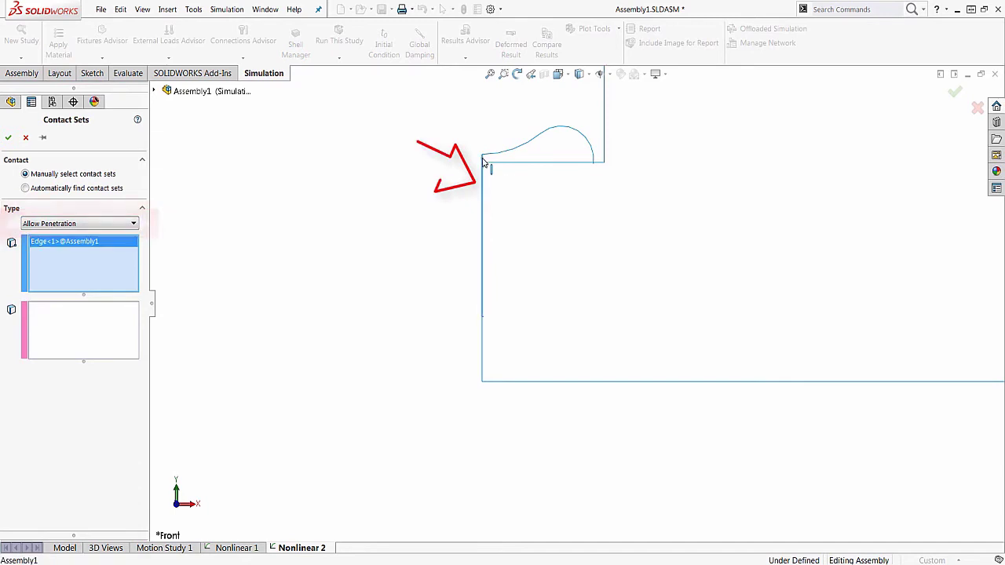
click(484, 336)
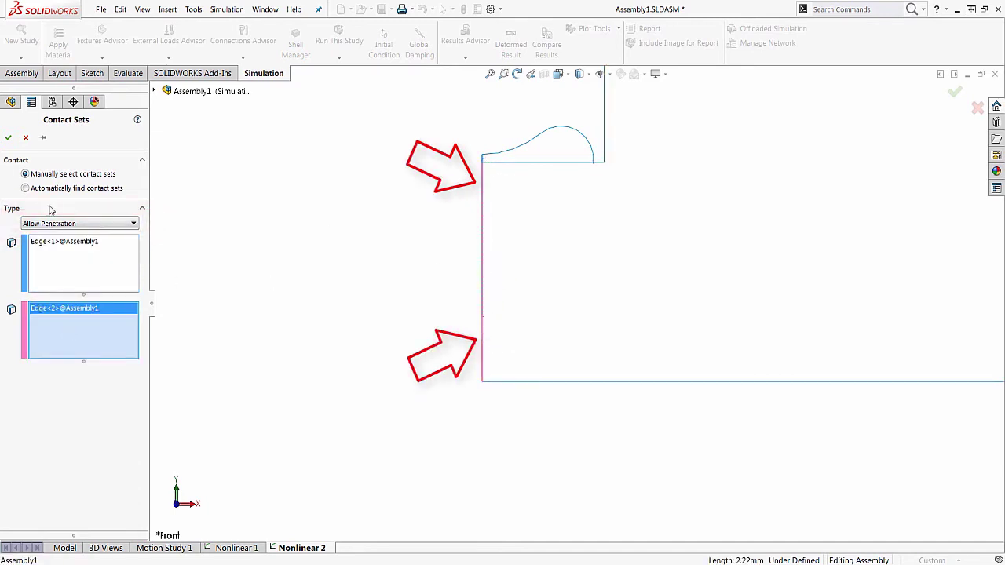
Confirm the contact set and apply a Roller/Slider fixture to the two left vertical edges.
click(8, 137)
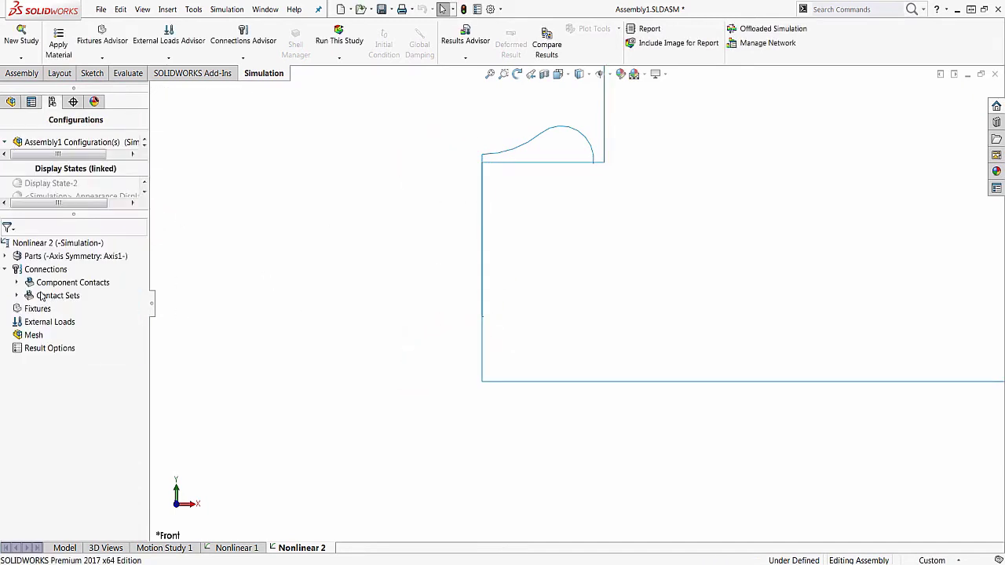
right_click(29, 310)
click(52, 330)
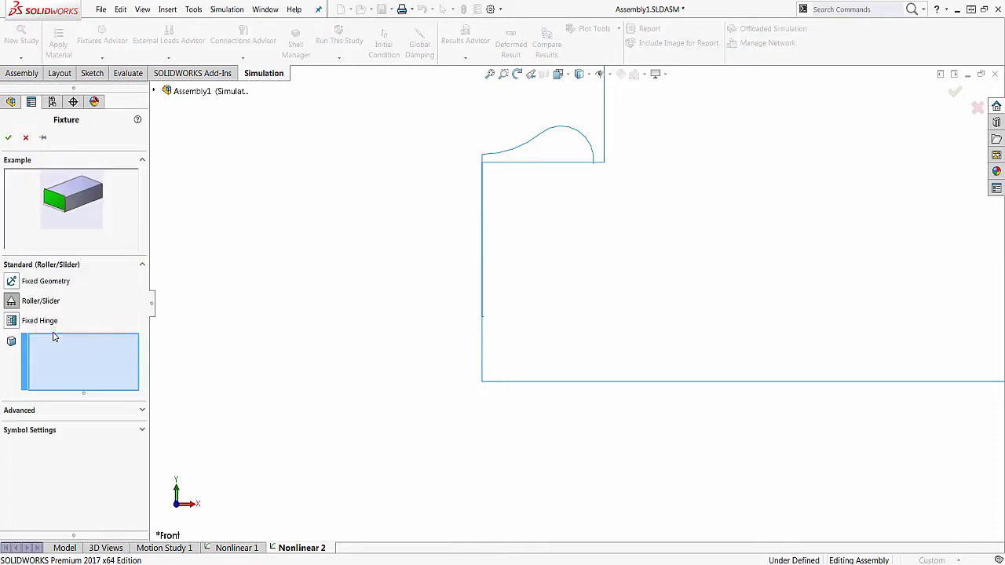
click(482, 165)
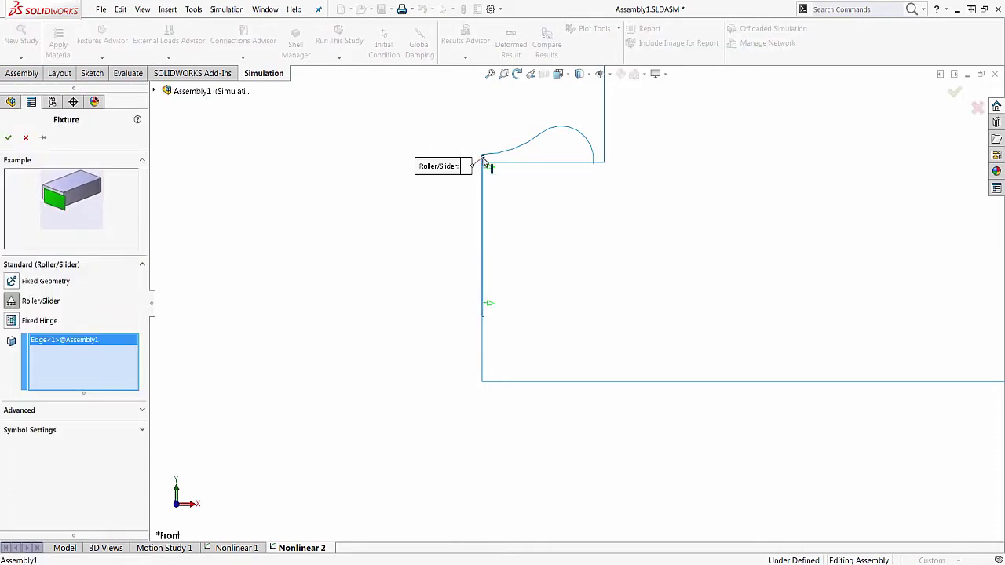
click(483, 369)
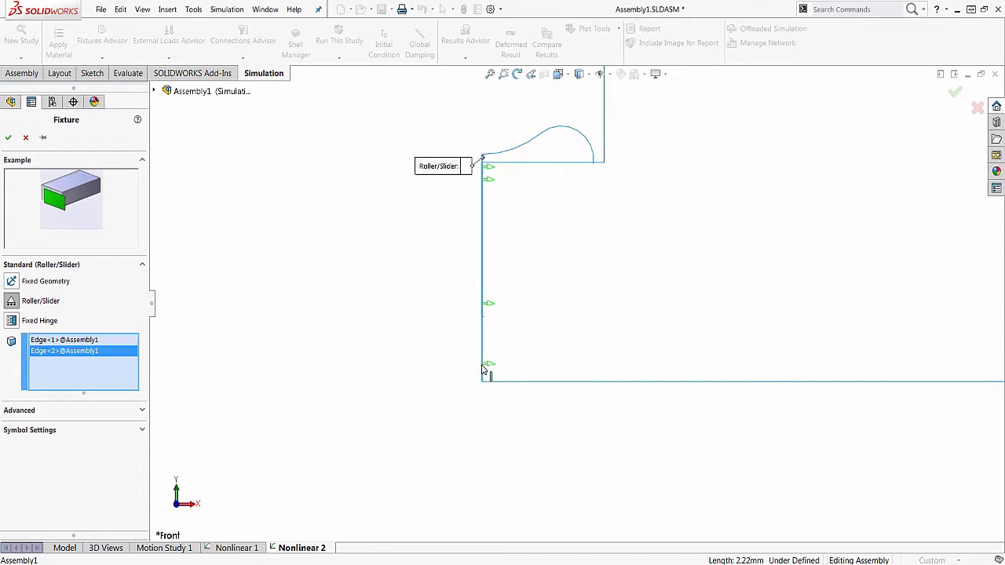
click(8, 138)
Apply a 90 °C temperature load with a time curve to the small O-ring face.
right_click(71, 336)
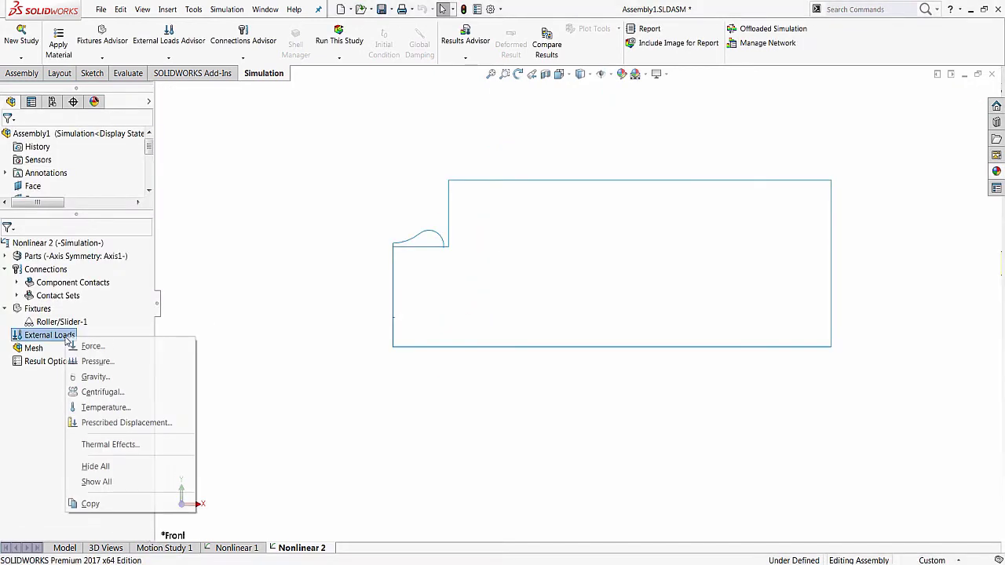
click(99, 407)
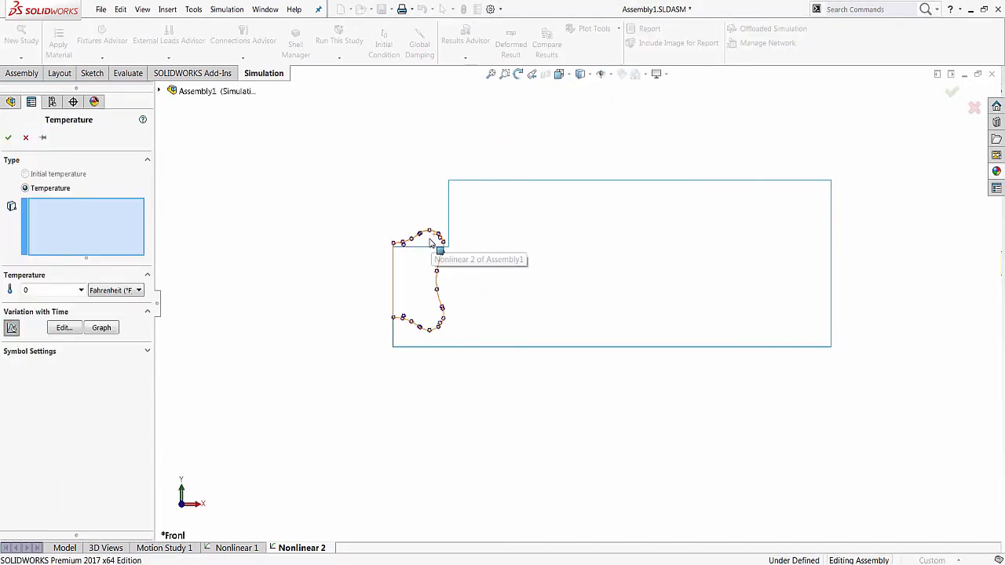
click(424, 247)
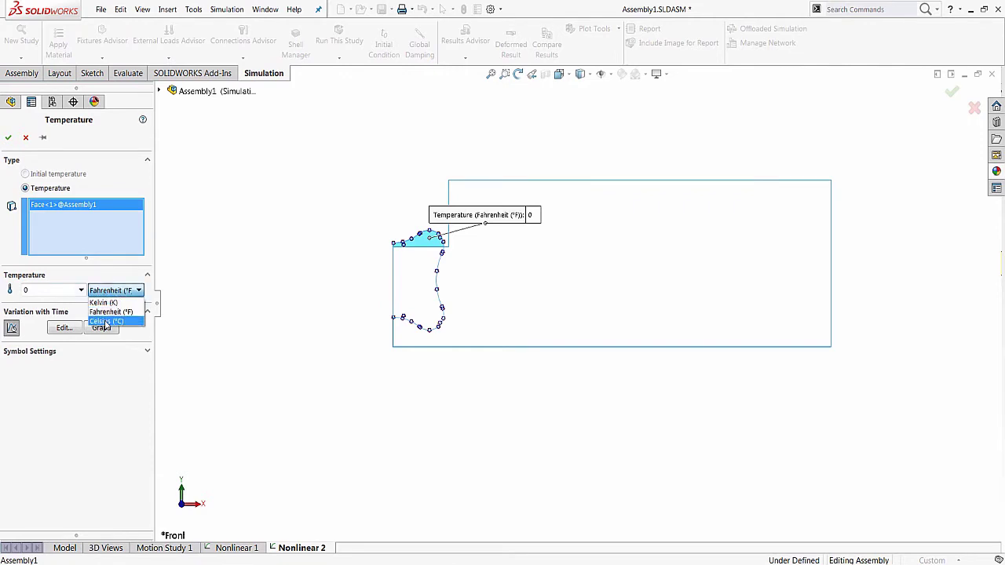
click(107, 305)
double_click(64, 291)
text(90)
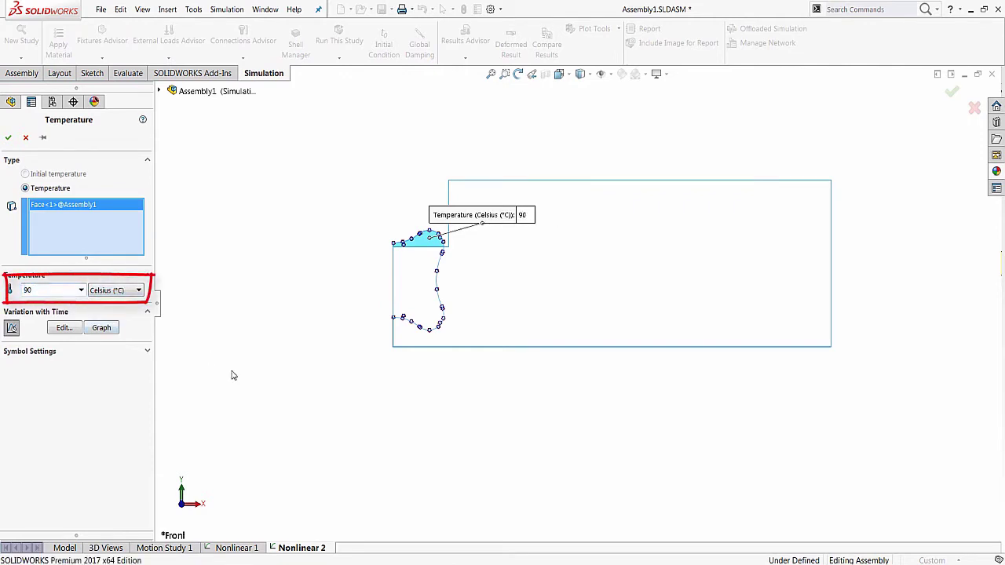
click(63, 328)
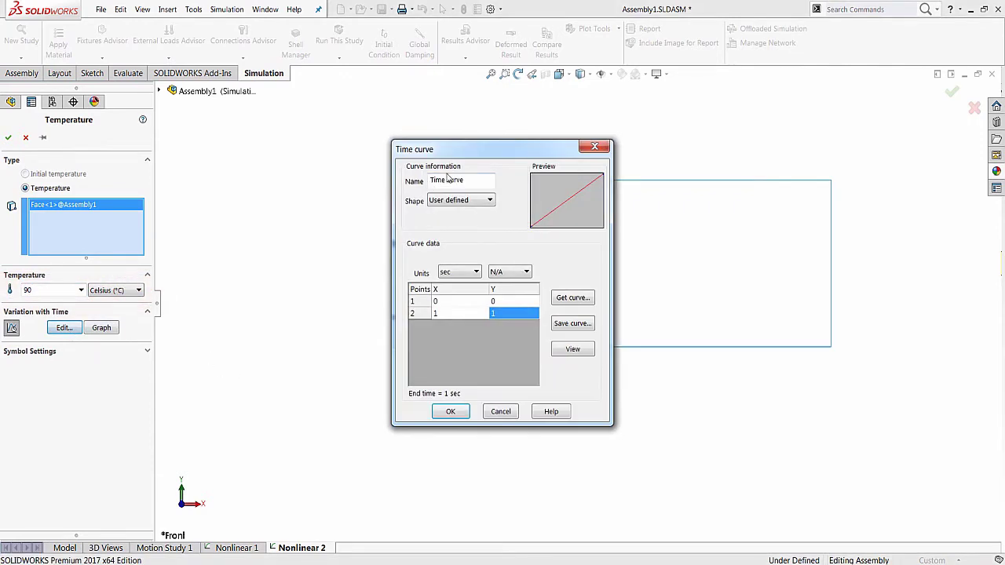
drag(470, 156, 242, 182)
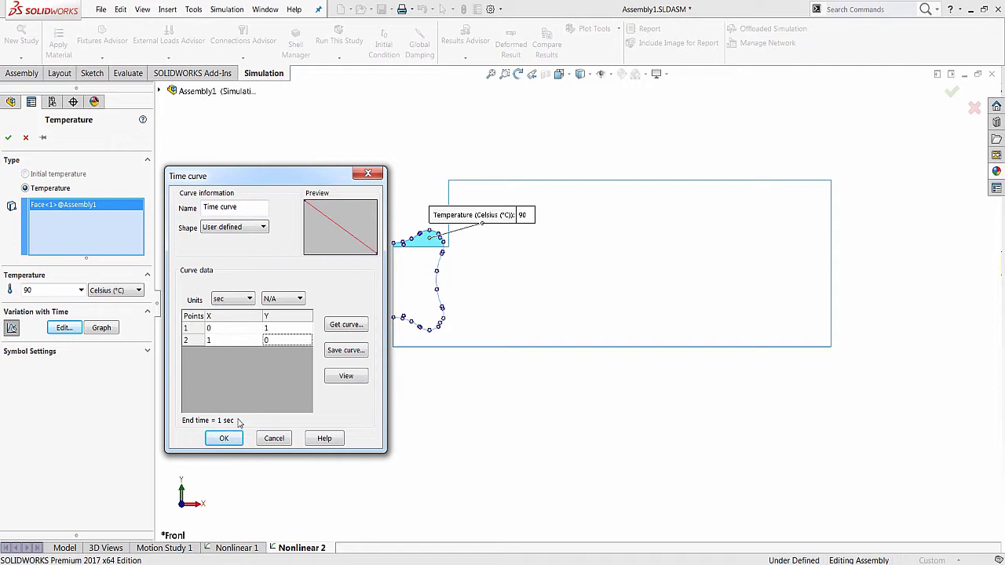
click(226, 440)
click(8, 137)
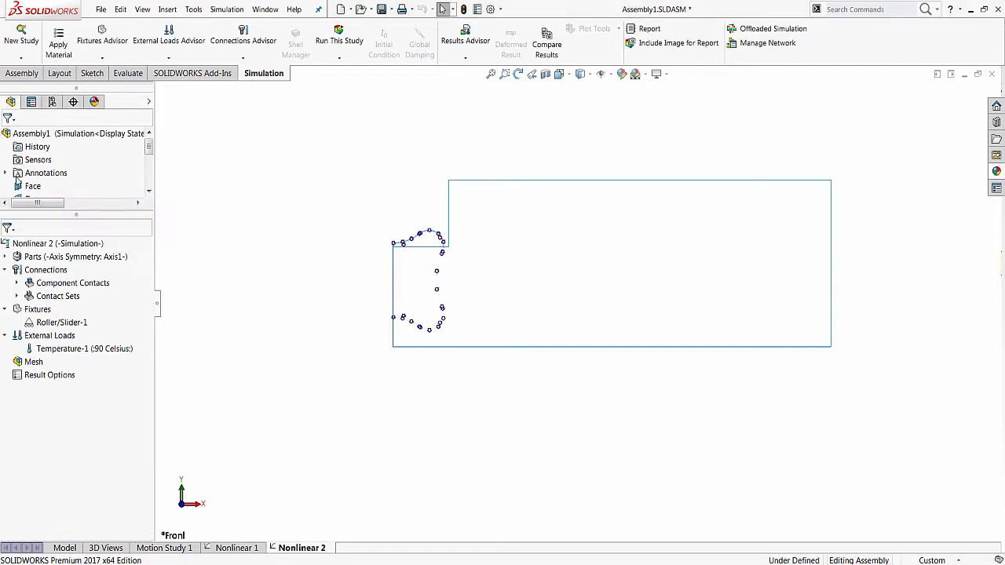
Apply a -45 °C temperature load with an edited time curve to the large rectangular face.
right_click(59, 336)
click(96, 405)
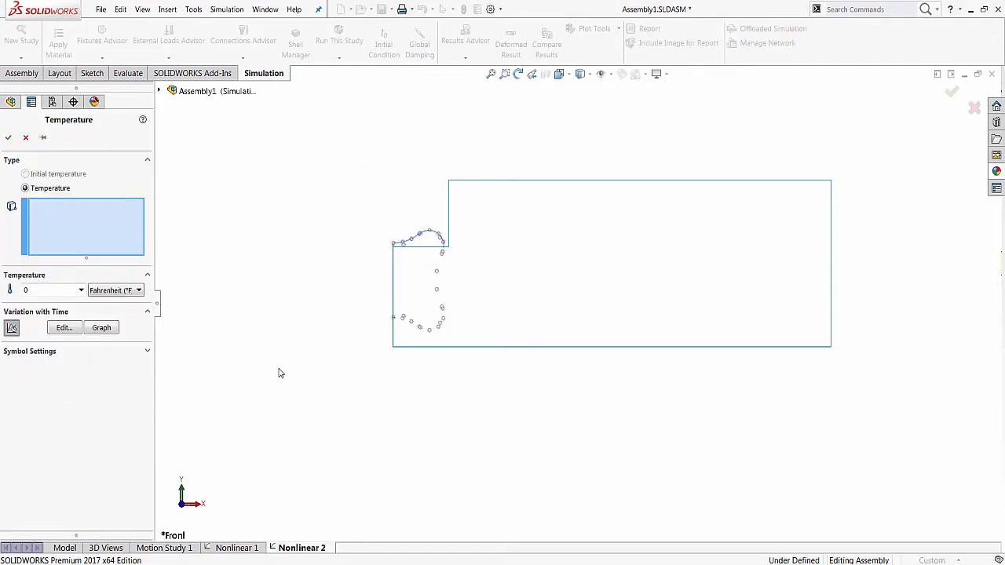
click(490, 285)
click(95, 293)
click(98, 312)
triple_click(63, 291)
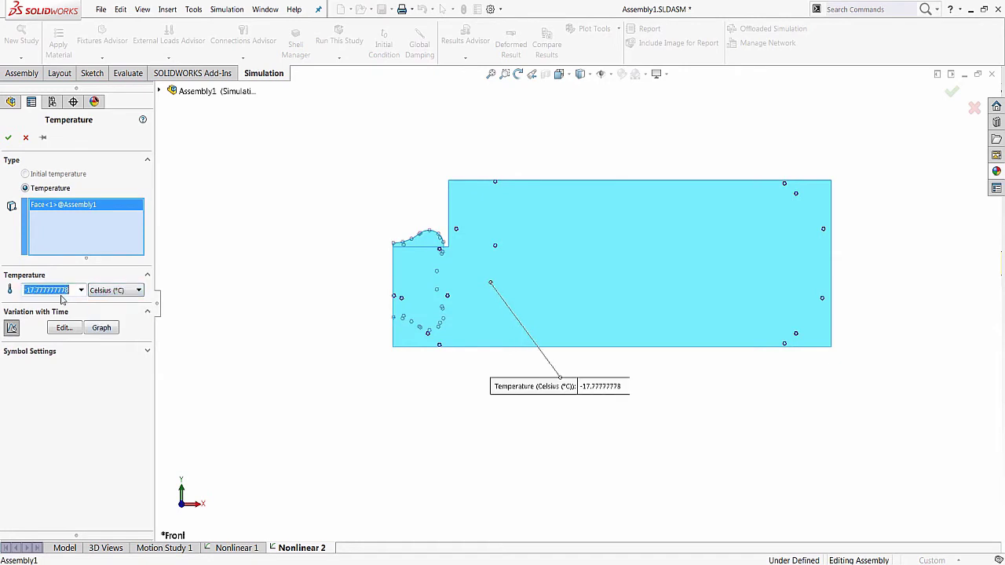
text(-45)
click(63, 327)
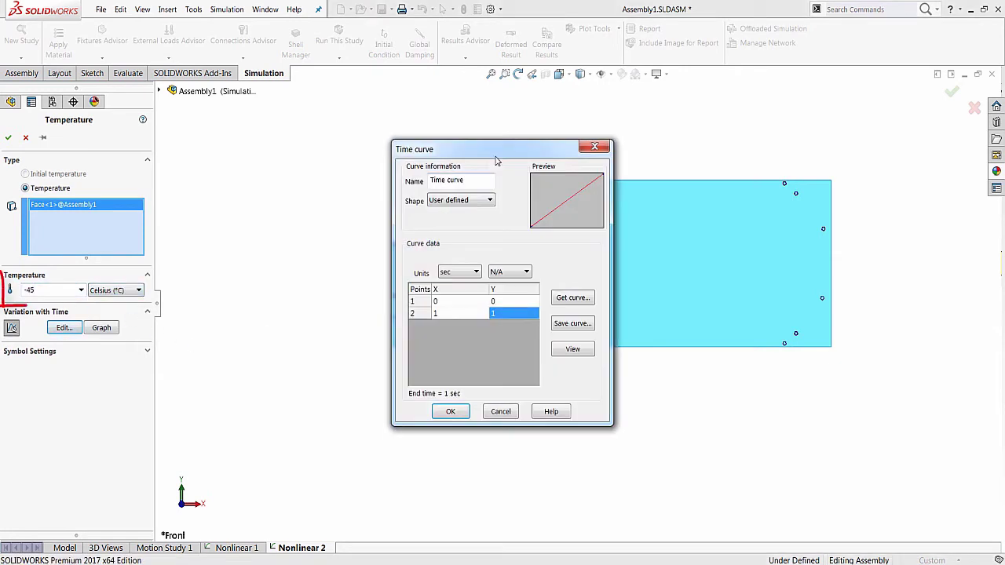
mouse_move(487, 144)
mouse_down()
mouse_move(254, 159)
mouse_move(266, 160)
mouse_up()
click(287, 315)
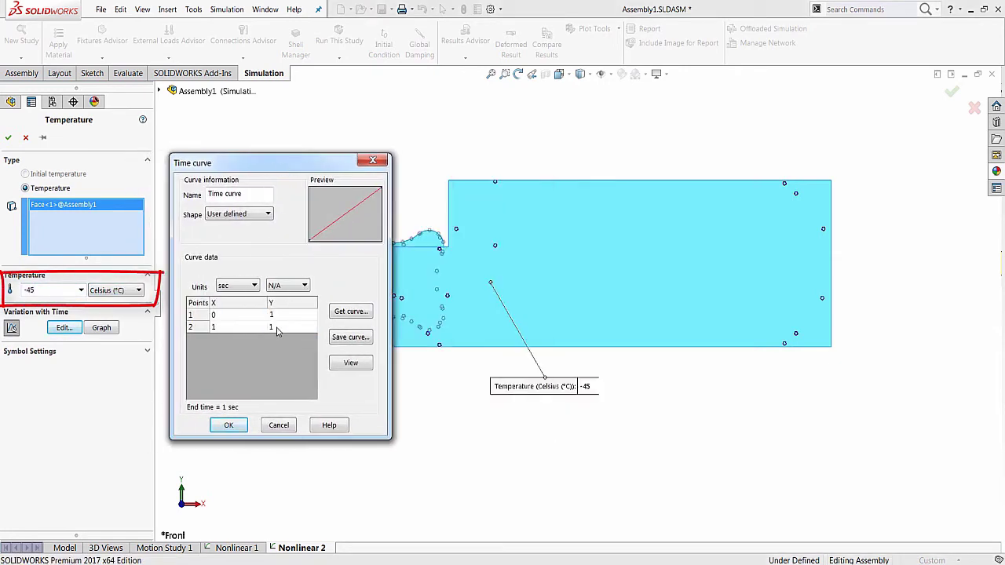
click(228, 425)
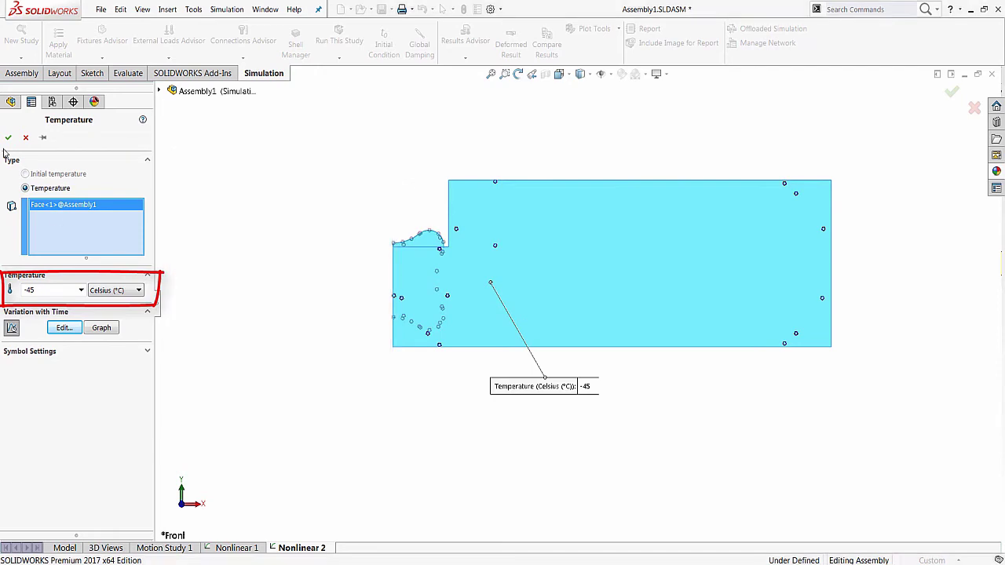
key(Return)
Open the study's Thermal Effects properties and switch the zero-strain reference temperature units to Celsius.
right_click(42, 338)
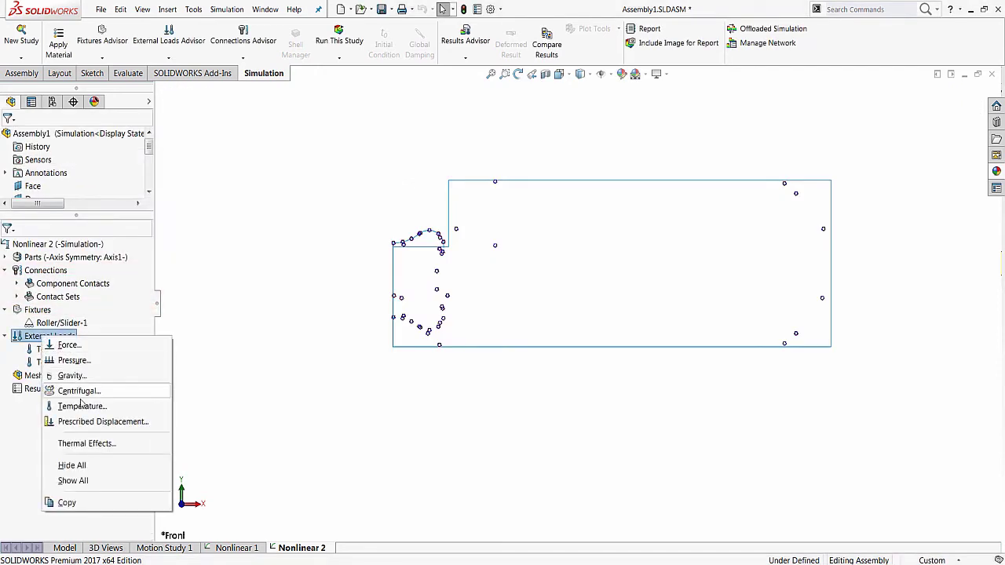
click(88, 444)
drag(495, 31, 392, 28)
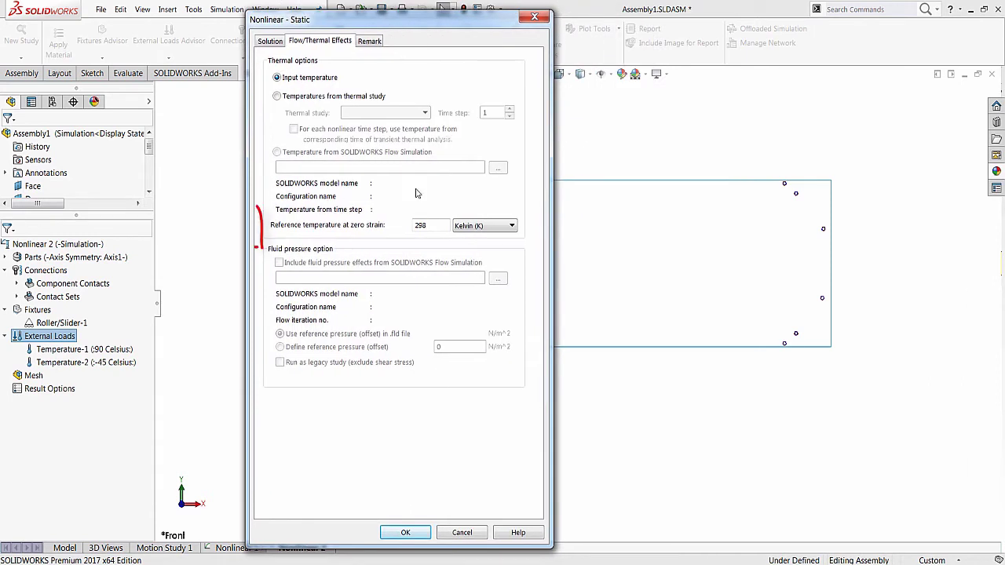
click(502, 226)
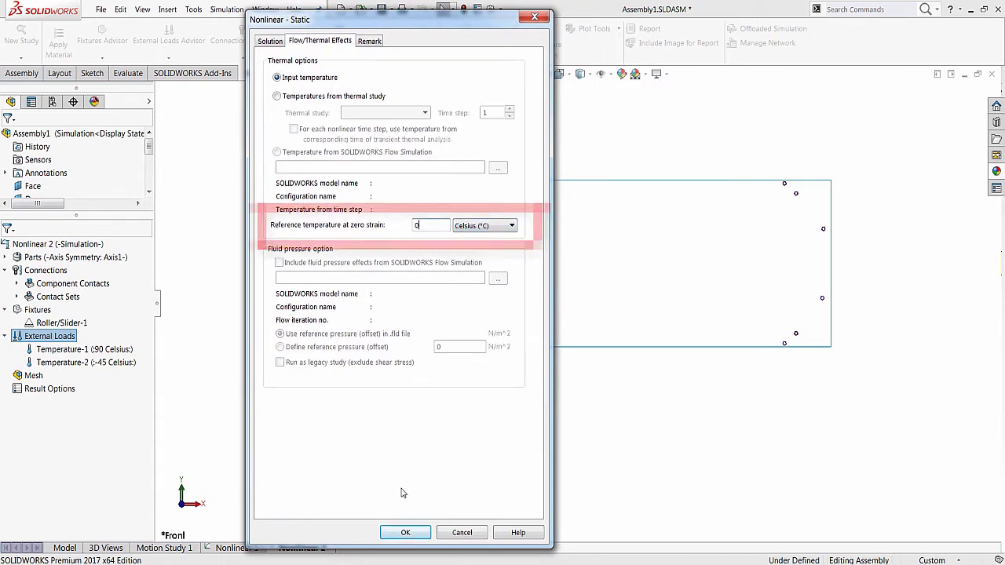
Confirm the 0 °C reference temperature and accept the 0.08314918 mm mesh control on the seal.
click(404, 534)
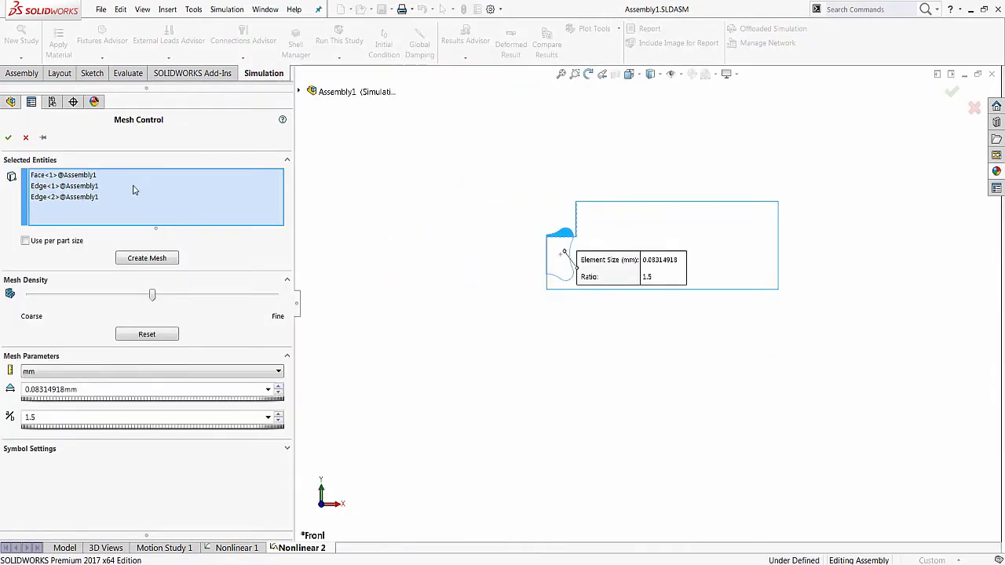
click(79, 197)
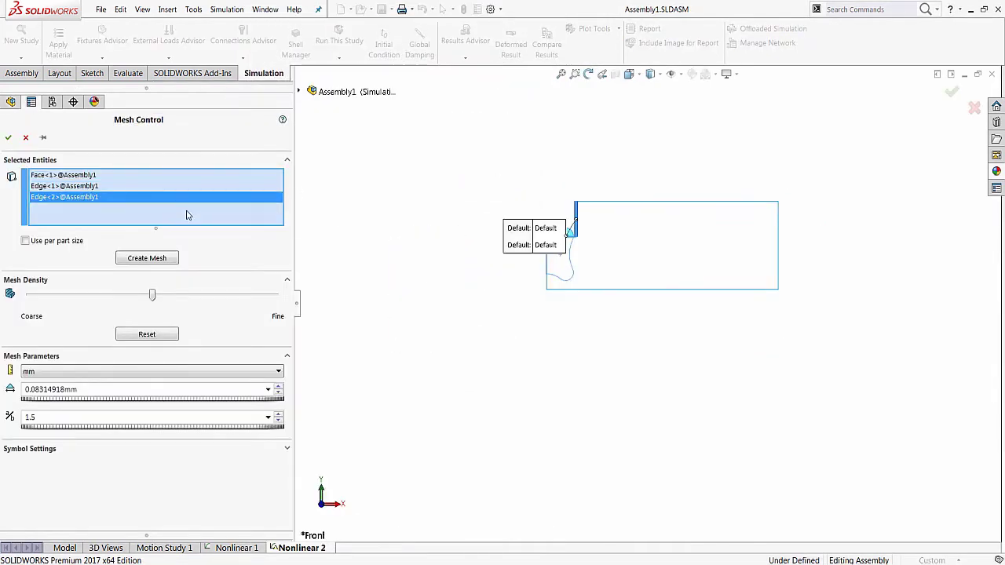
click(9, 138)
Create the mesh for the whole model with Mesh Parameters enabled.
right_click(32, 382)
click(71, 174)
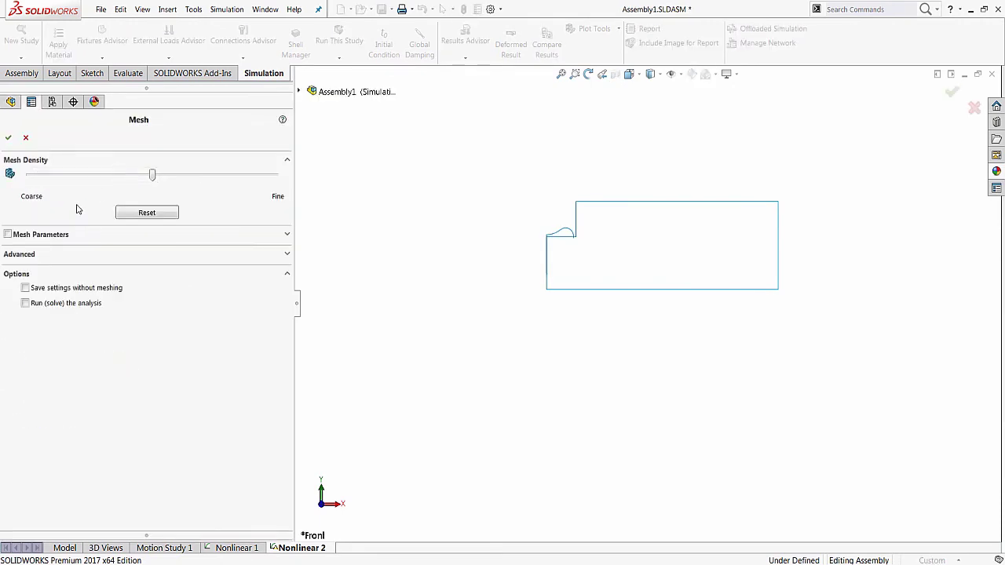
click(13, 237)
click(8, 138)
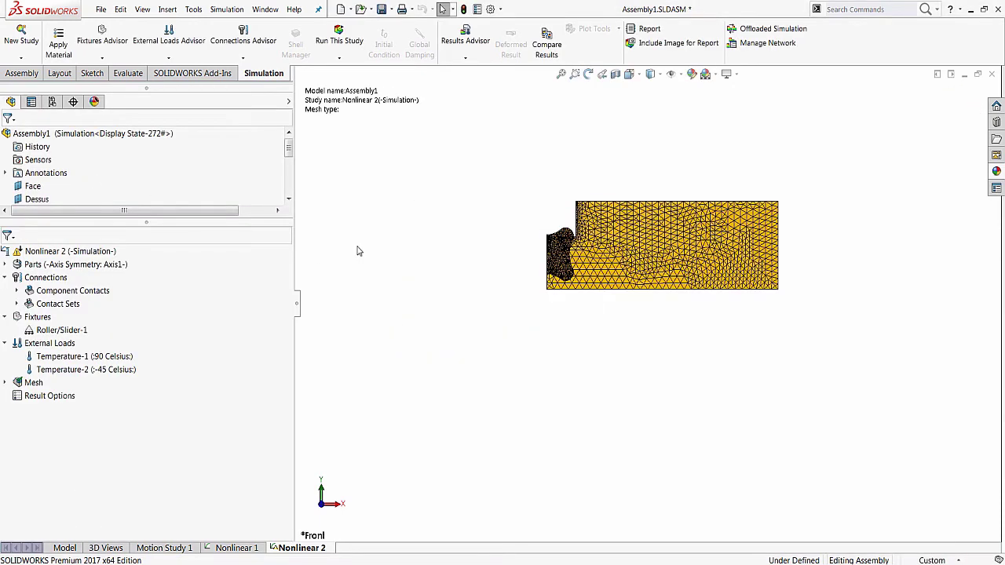
Solve the Nonlinear 2 study with surface-to-surface contact kept, producing the Stress1 von Mises plot.
click(339, 41)
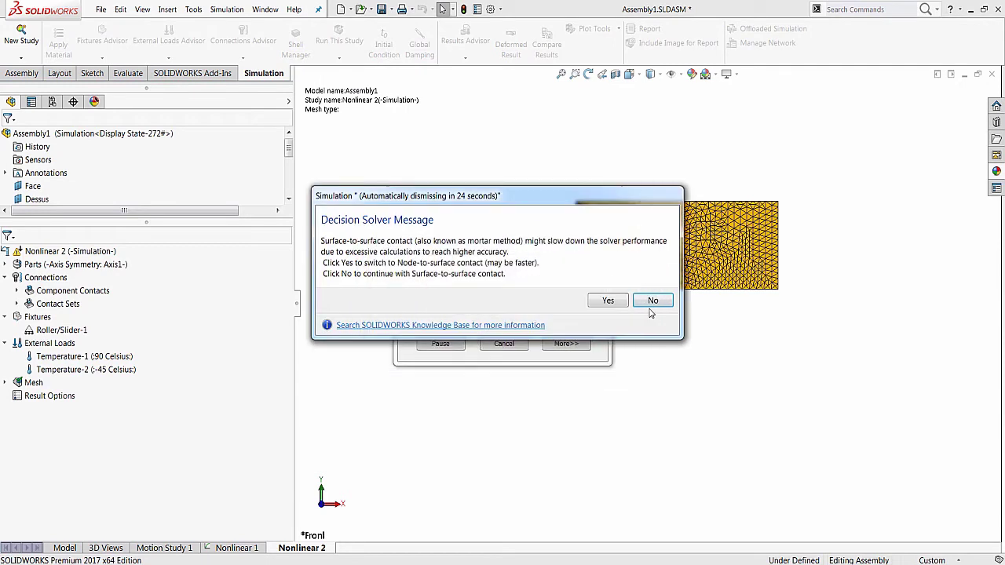
click(653, 303)
click(462, 259)
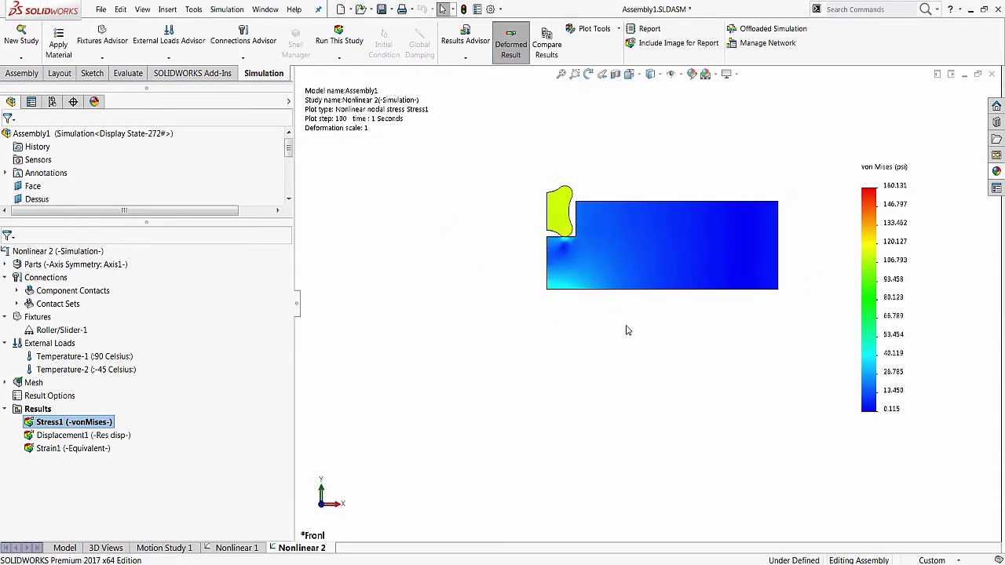
Show Stress1 as a revolved 3D plot and orbit it to inspect the stress distribution.
middle_drag(627, 314, 671, 358)
ctrl+middle_drag(619, 324, 613, 346)
right_click(102, 424)
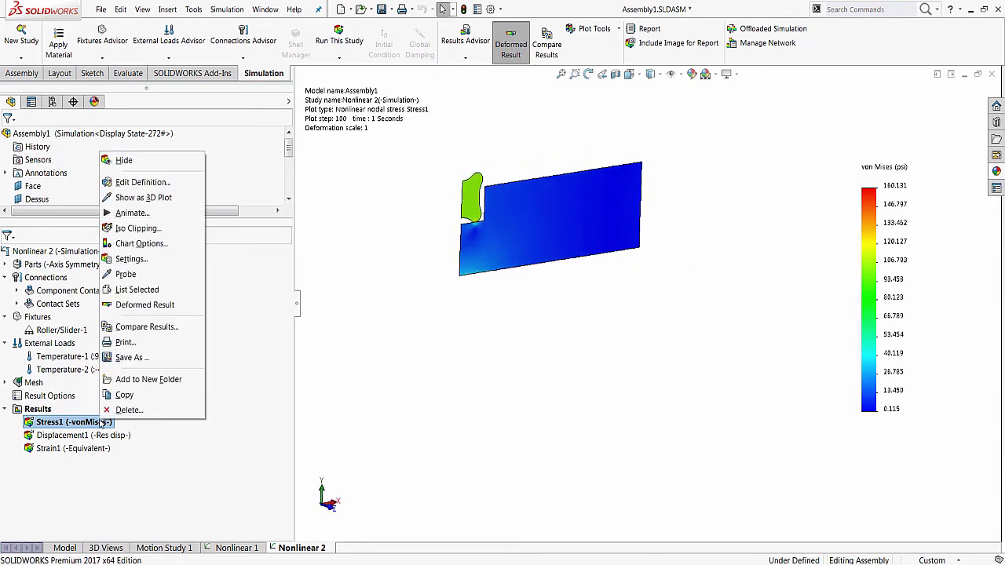
click(178, 198)
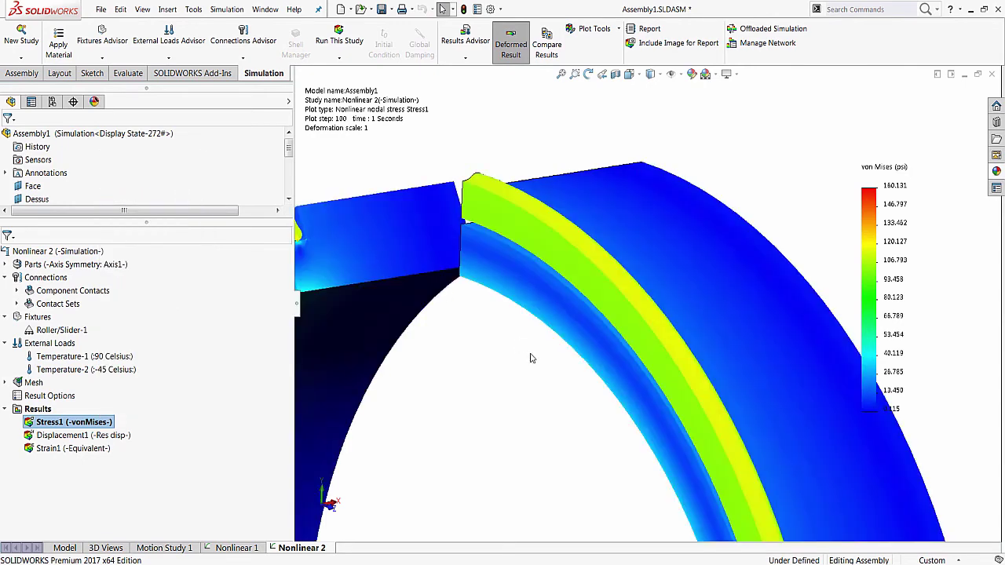
middle_drag(525, 361, 517, 386)
right_click(74, 422)
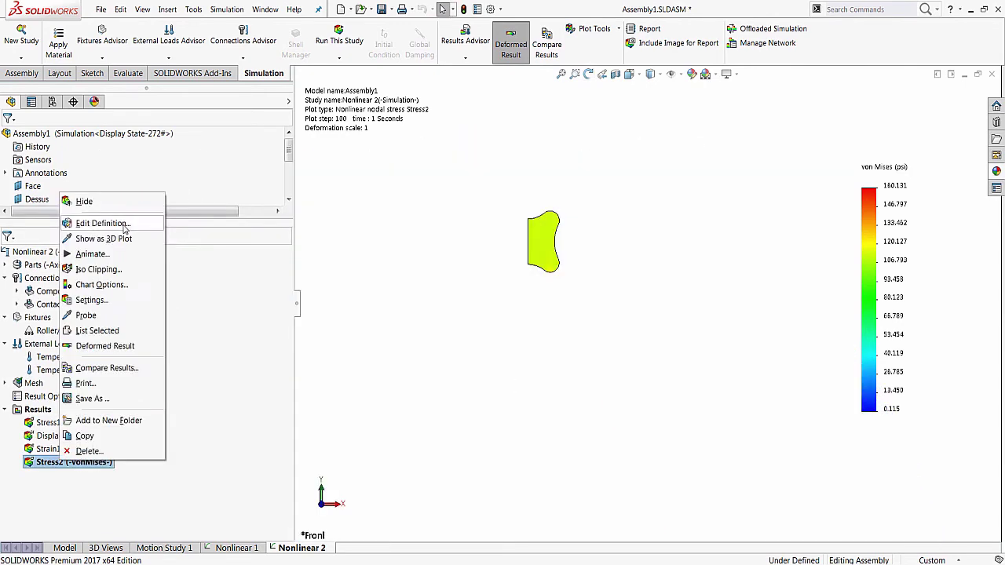
Switch Stress1 back to 2D and create Stress2 plotting only the quad-ring, scaled 101.718–160.131 psi.
click(98, 220)
click(67, 159)
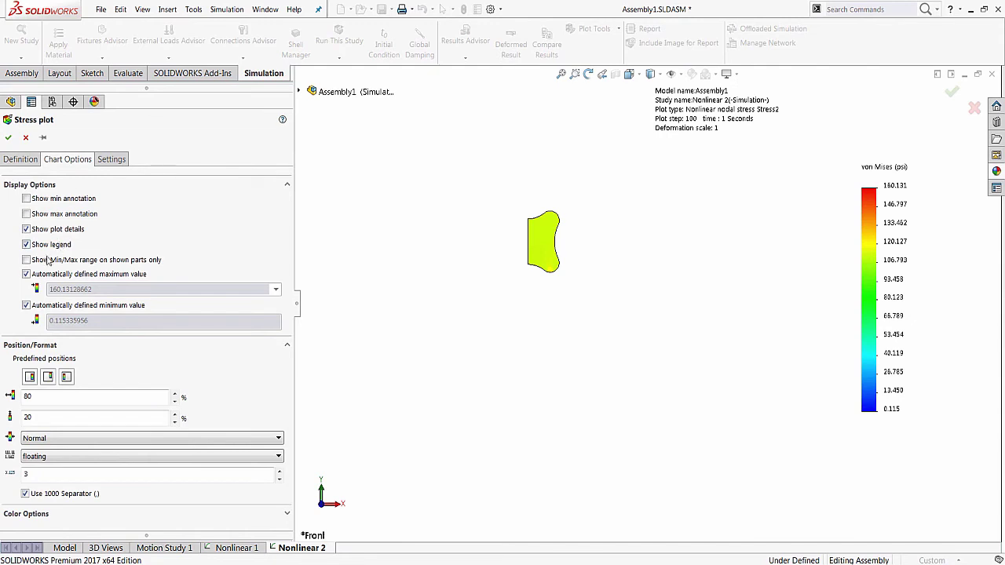
click(10, 139)
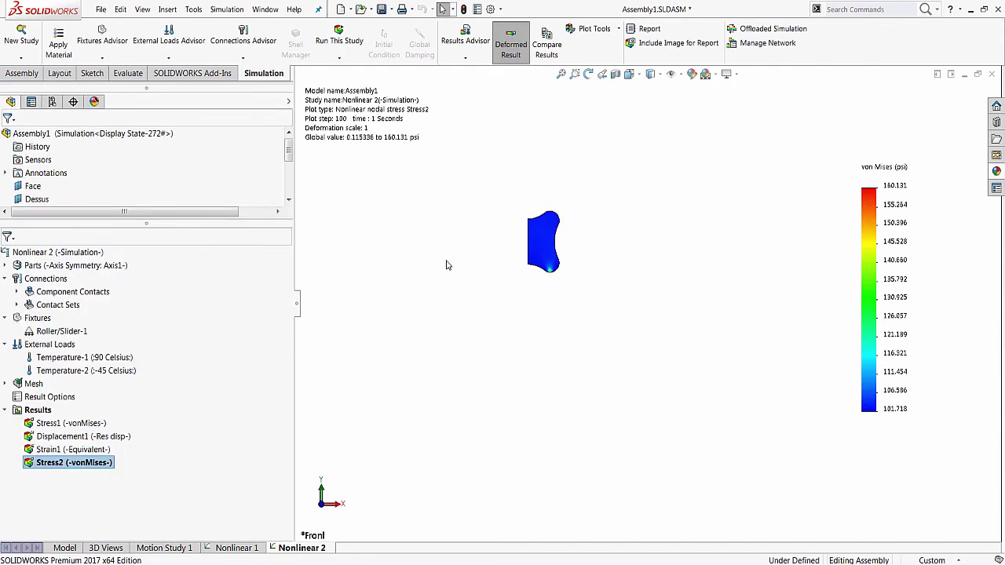
Zoom to fit, then zoom and pan to centre the enlarged O-ring stress plot.
key(f)
mouse_move(618, 315)
ctrl+middle_down()
mouse_move(599, 350)
mouse_move(613, 332)
ctrl+middle_up()
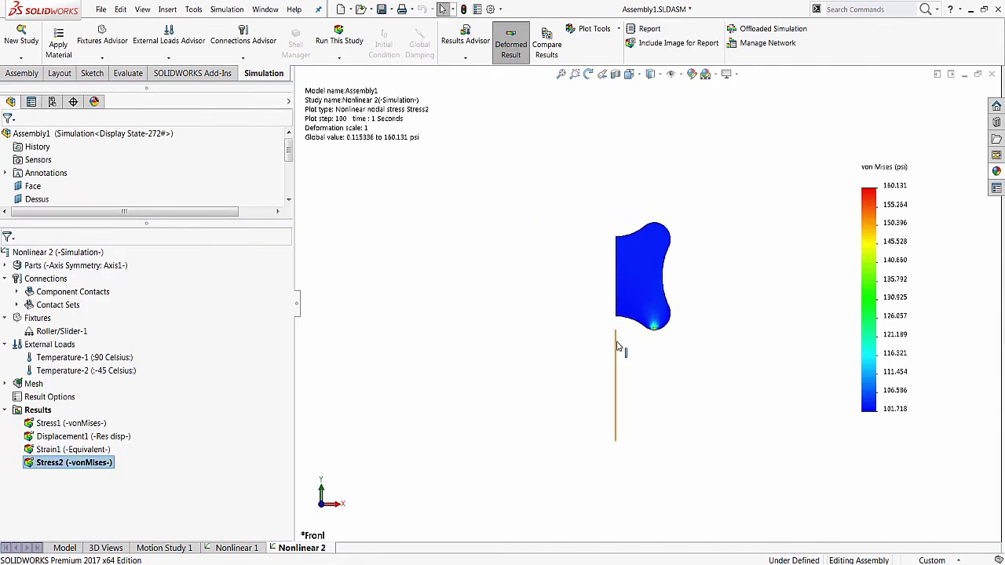
right_click(715, 282)
click(689, 288)
scroll(689, 287, down, 5)
ctrl+middle_drag(655, 298, 698, 315)
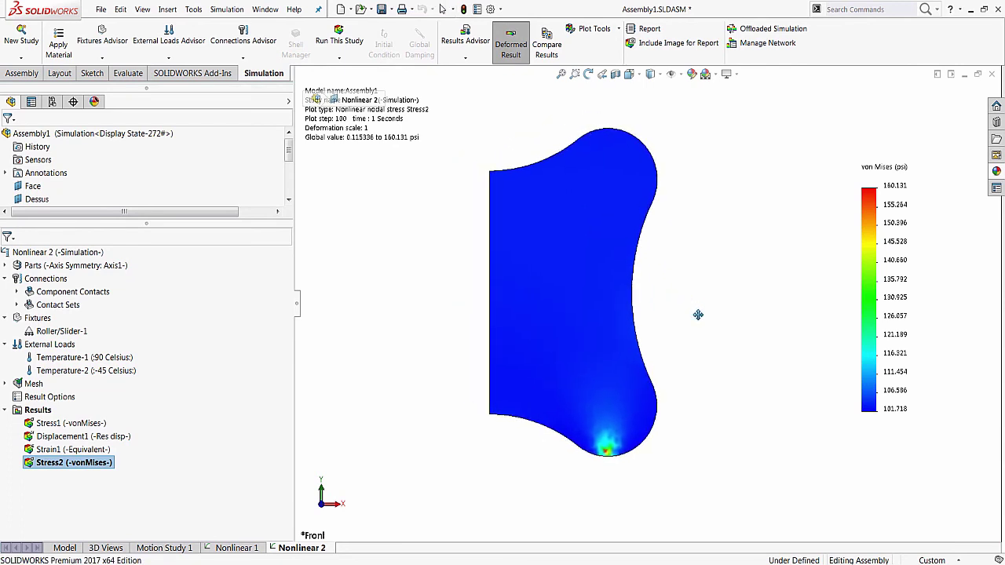